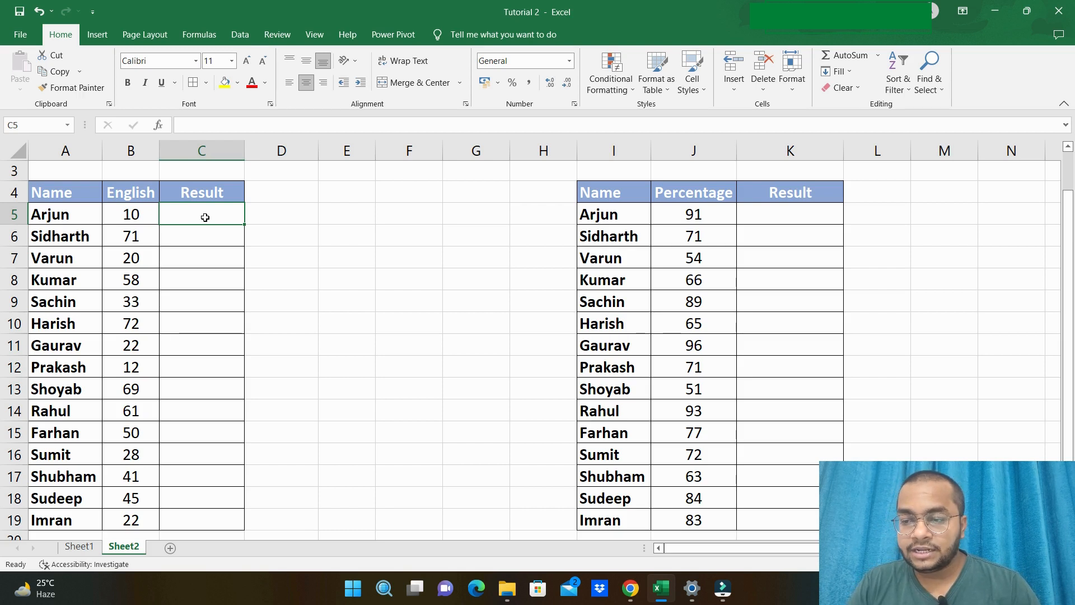
Enter a formula in C5 that returns "Pass" if the English mark in B5 is above 33 and "Fail" otherwise: =IF(B5>33,"Pass","Fail")
type("=IF")
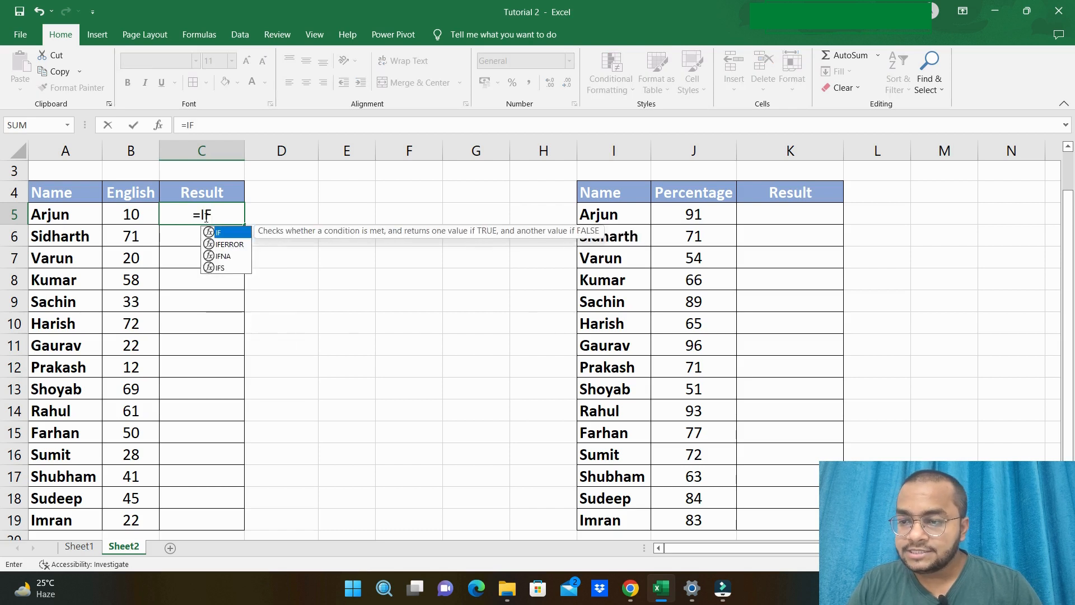
type("(")
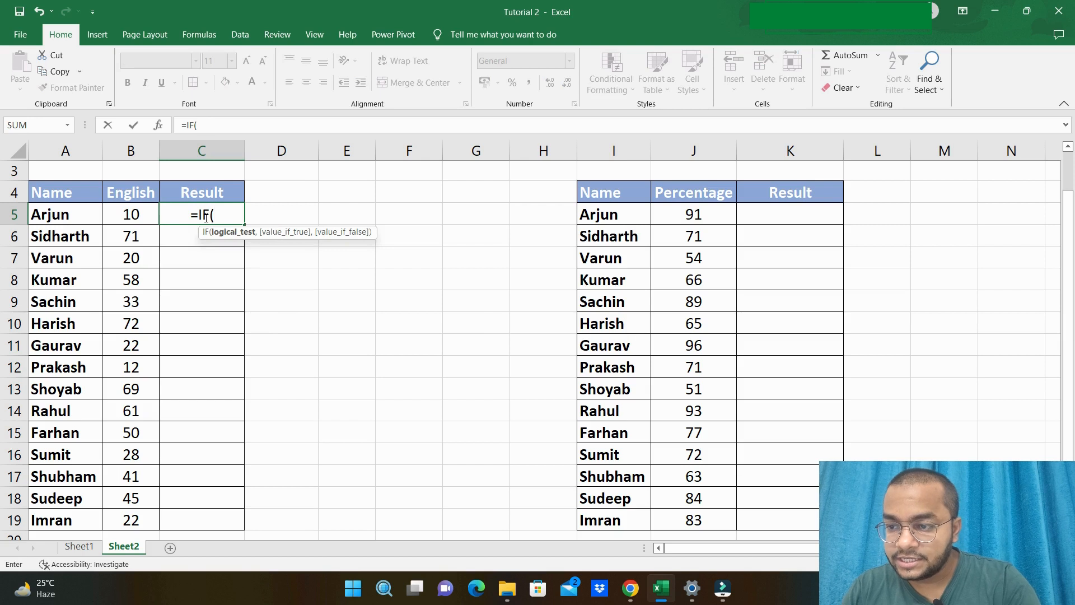
key("Left")
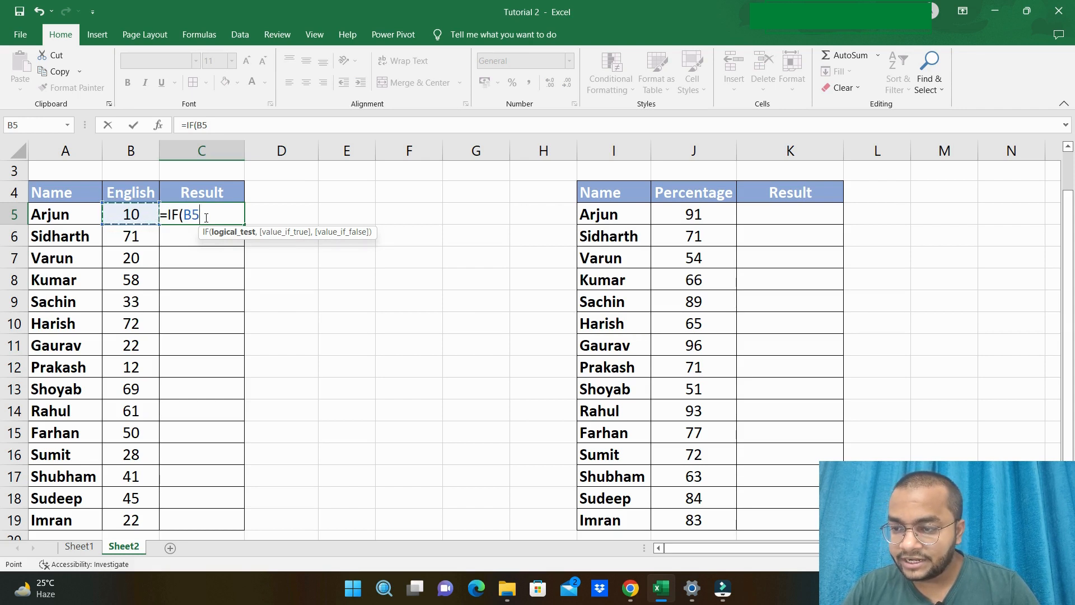
type(">")
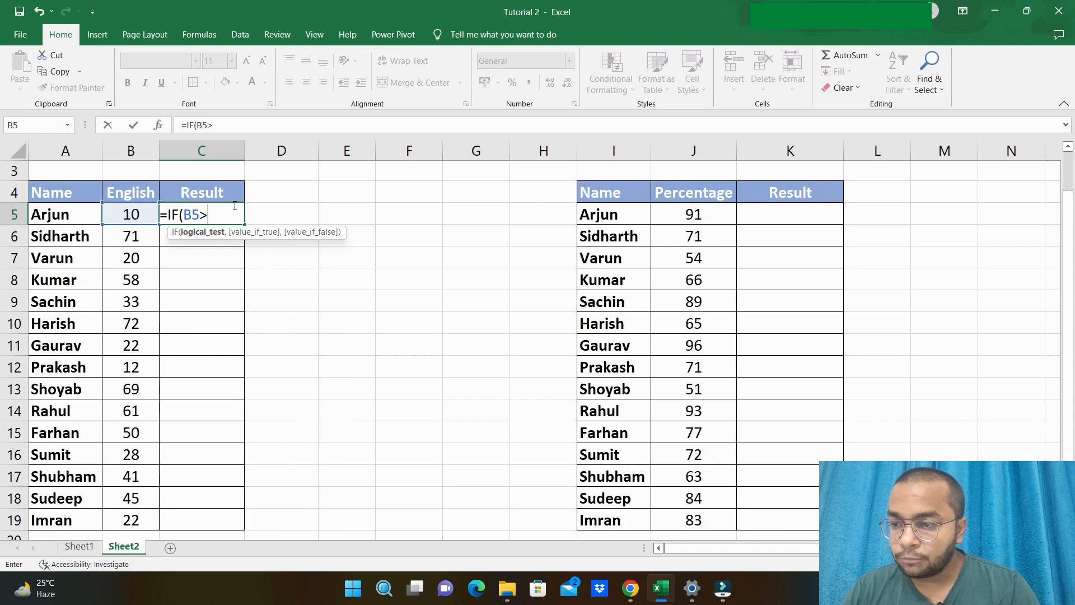
type("33")
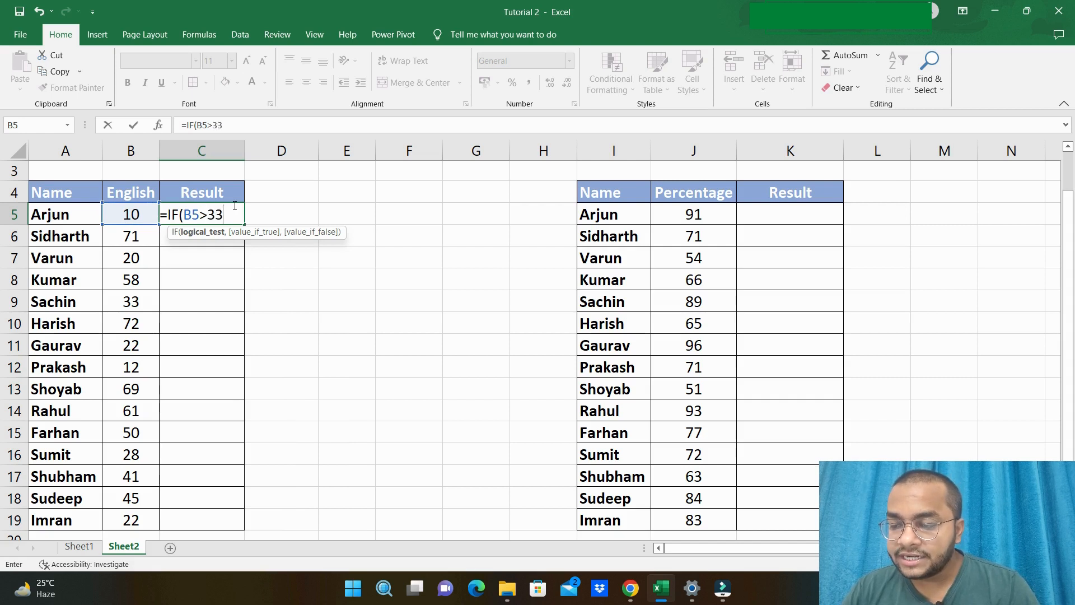
type(",\"")
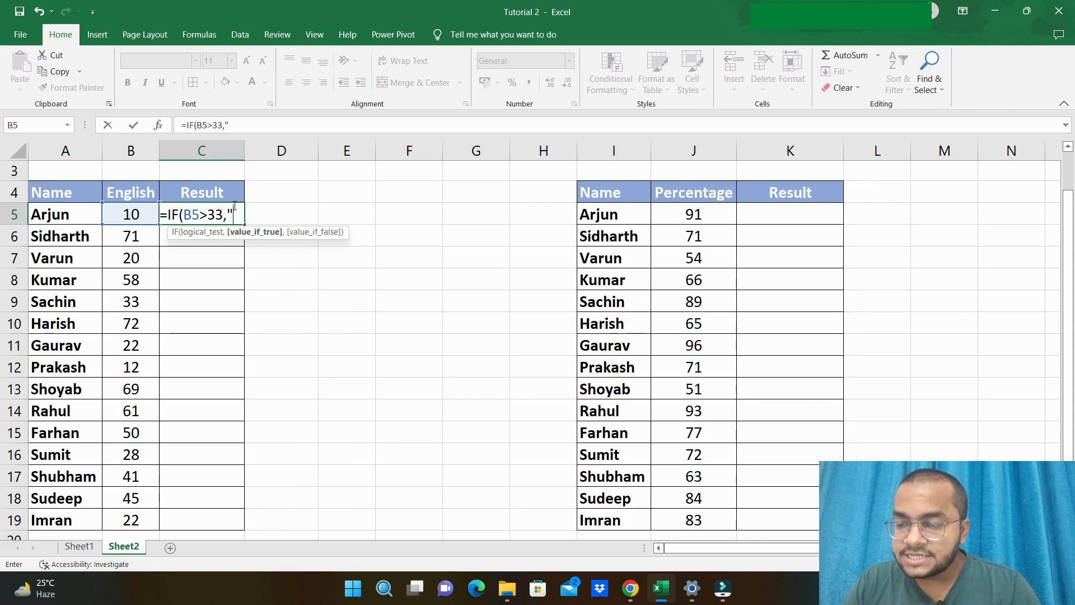
type("Pass")
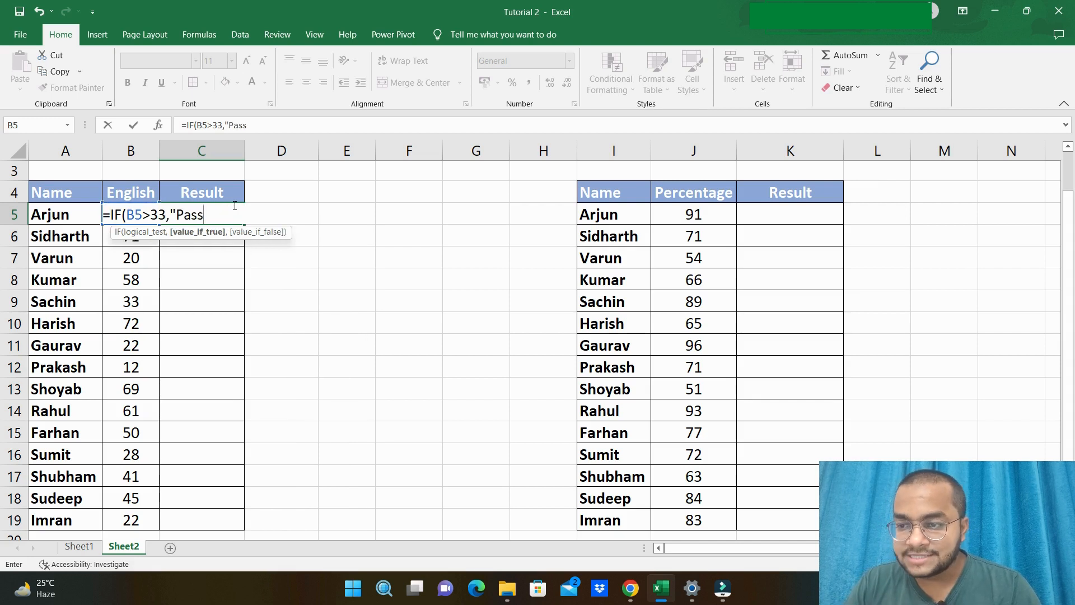
type("\"")
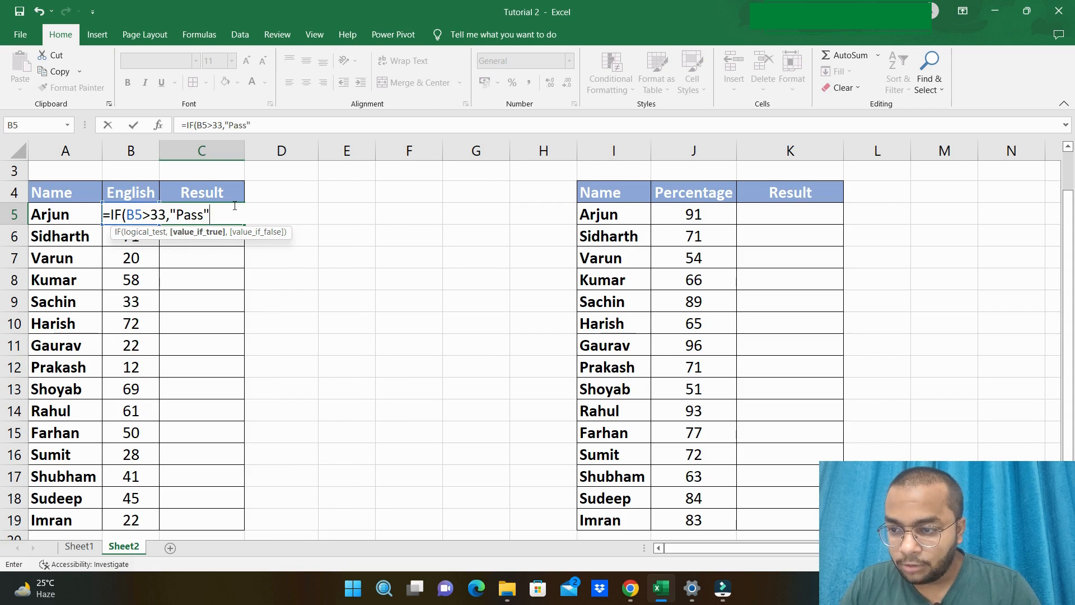
type(",")
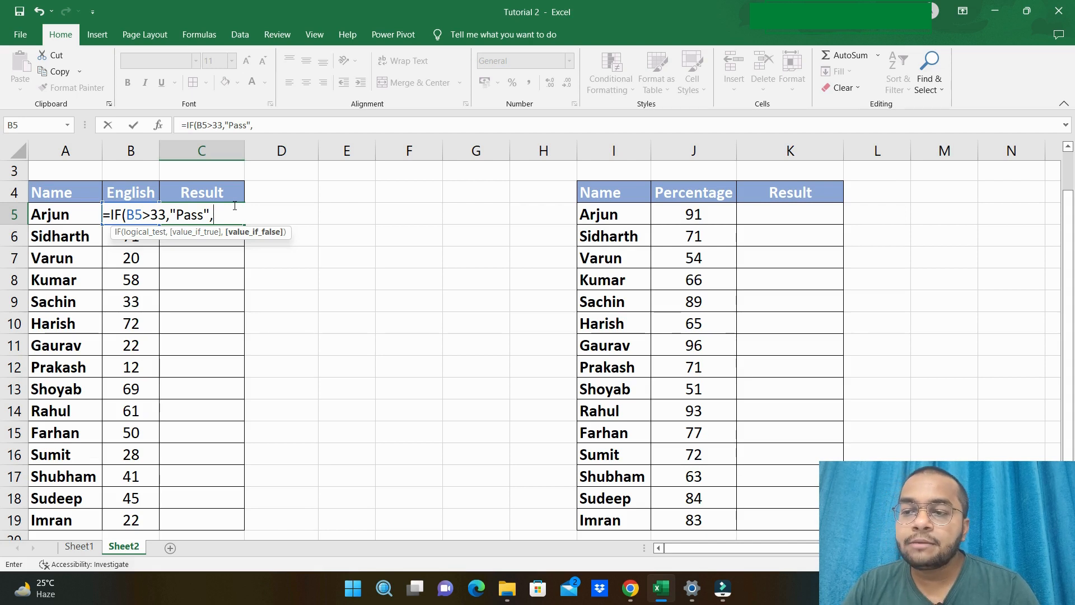
type("\"Fai")
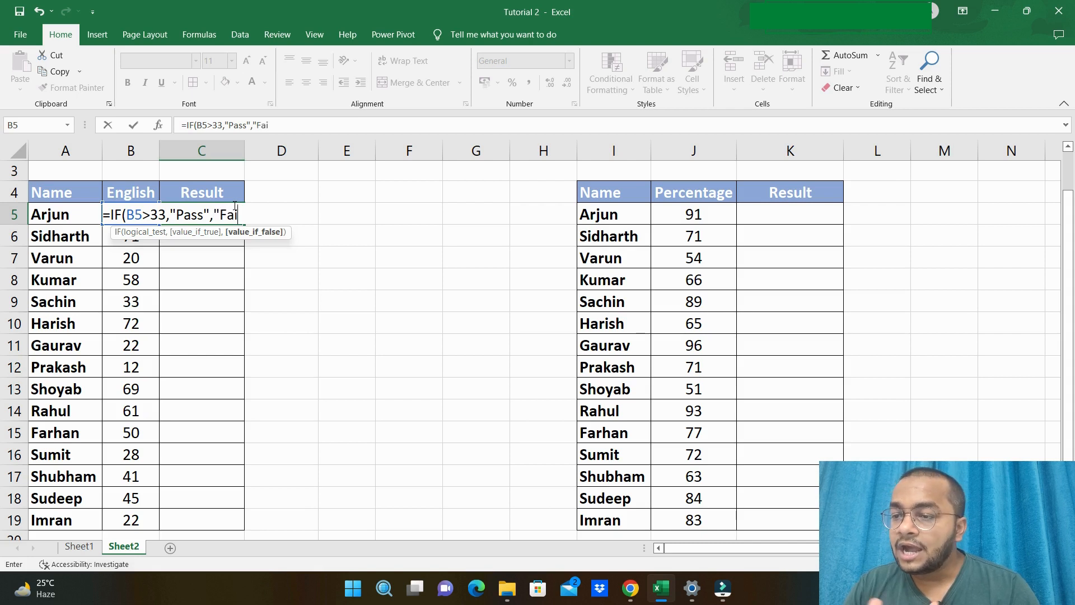
type("l\"")
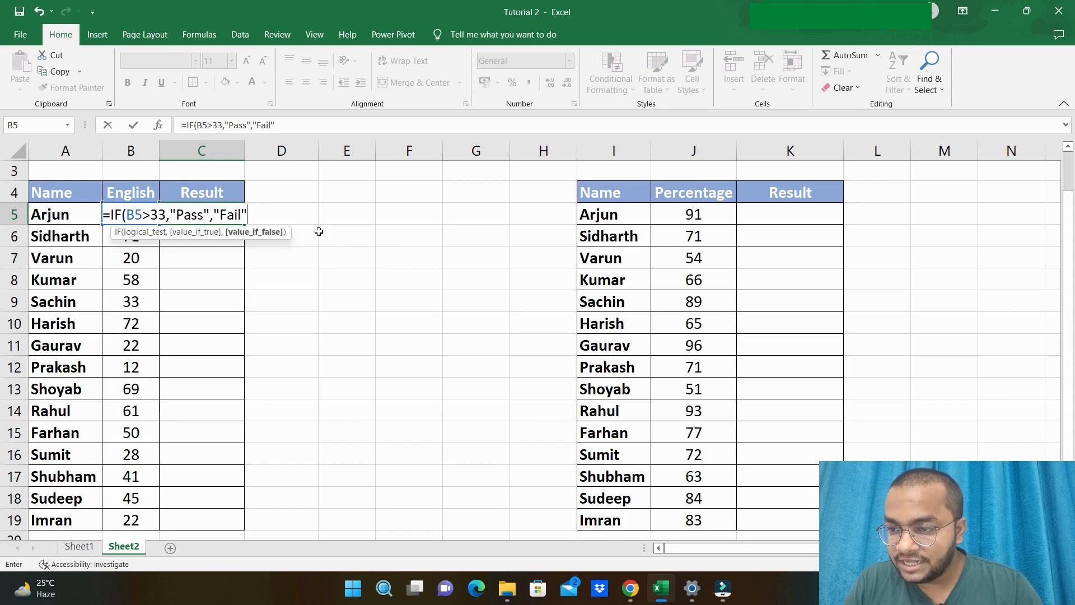
type(")")
key("Return")
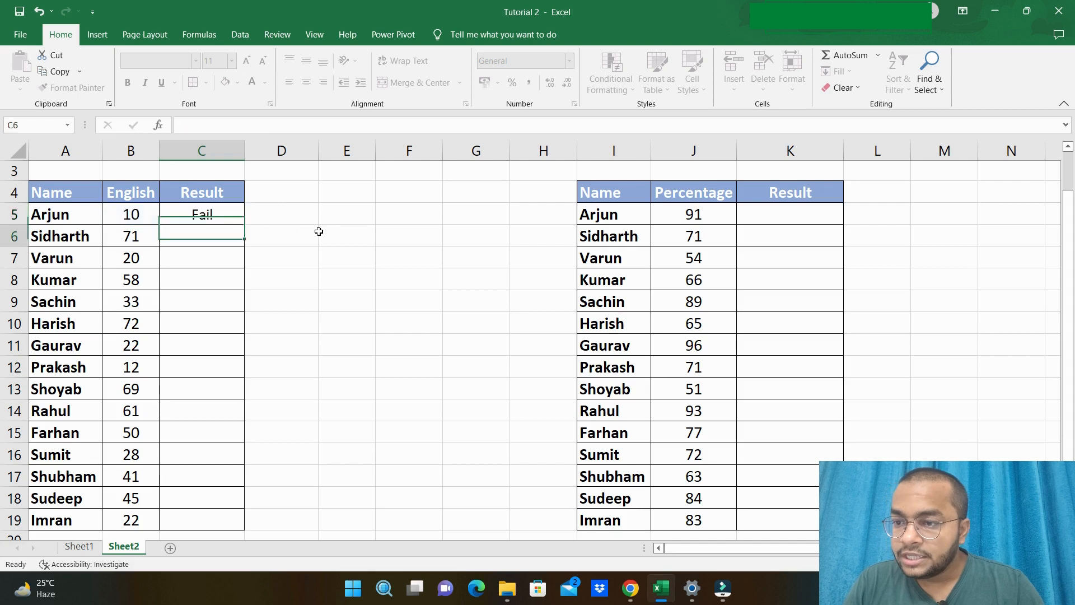
Fill the pass/fail formula from C5 down the English table's Result column through C19 and check the copied formula
left_click(219, 215)
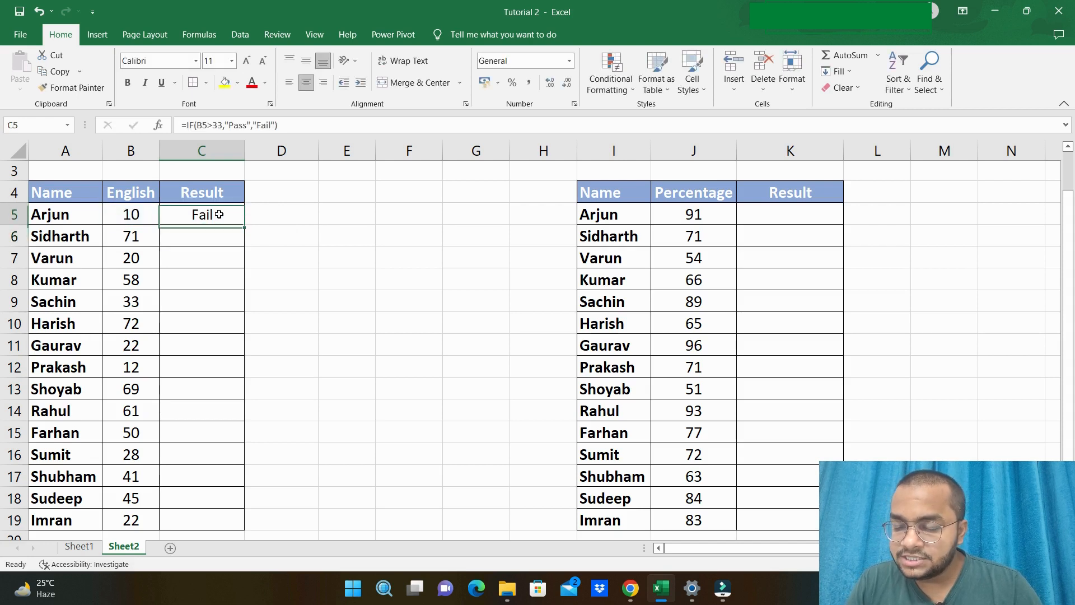
left_click(112, 213)
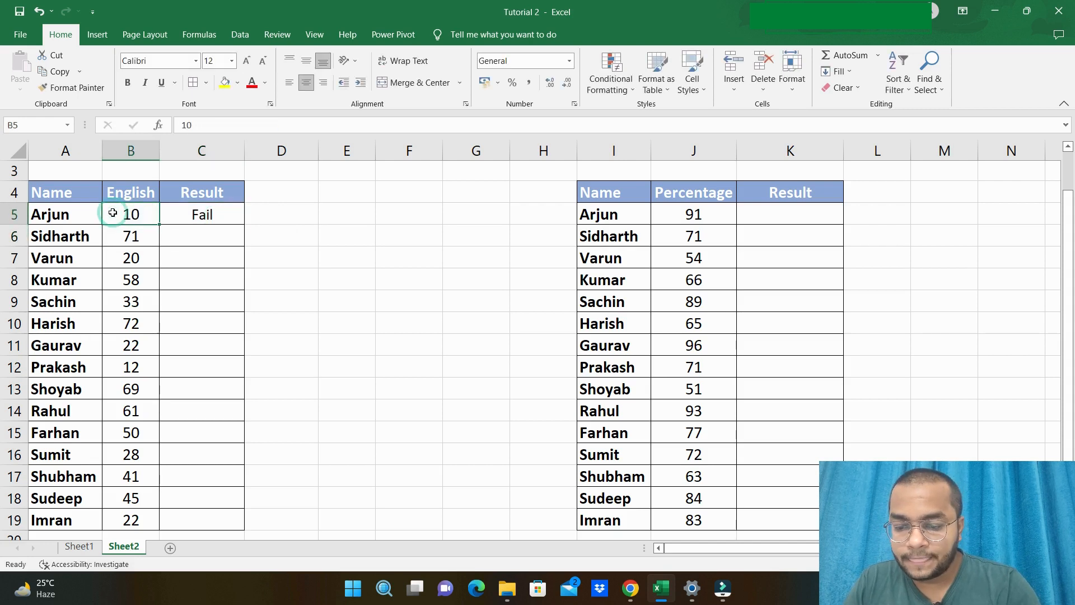
left_click(179, 216)
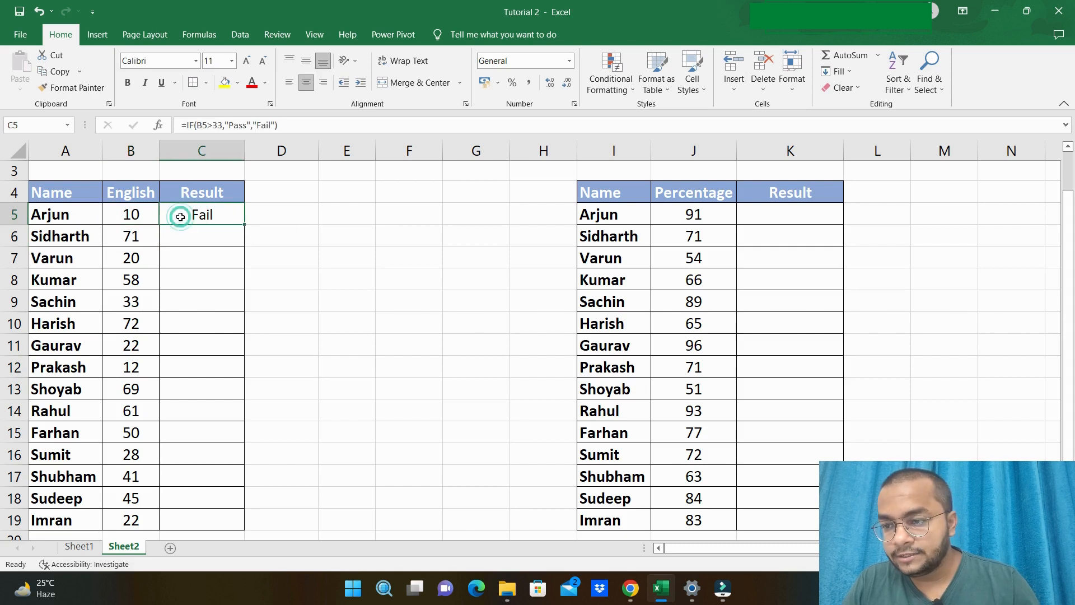
double_click(245, 225)
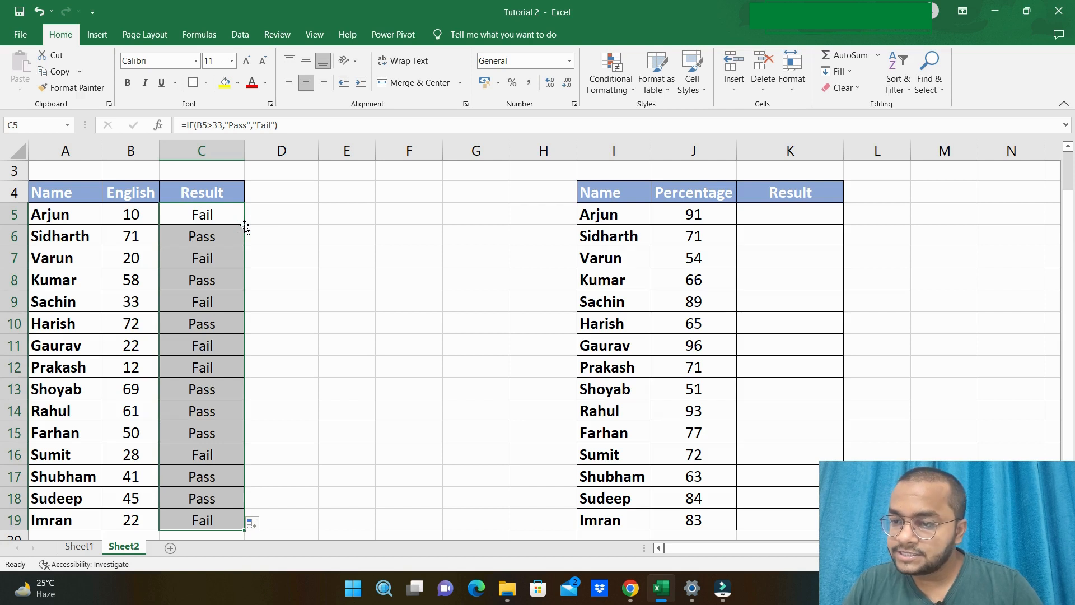
left_click(219, 233)
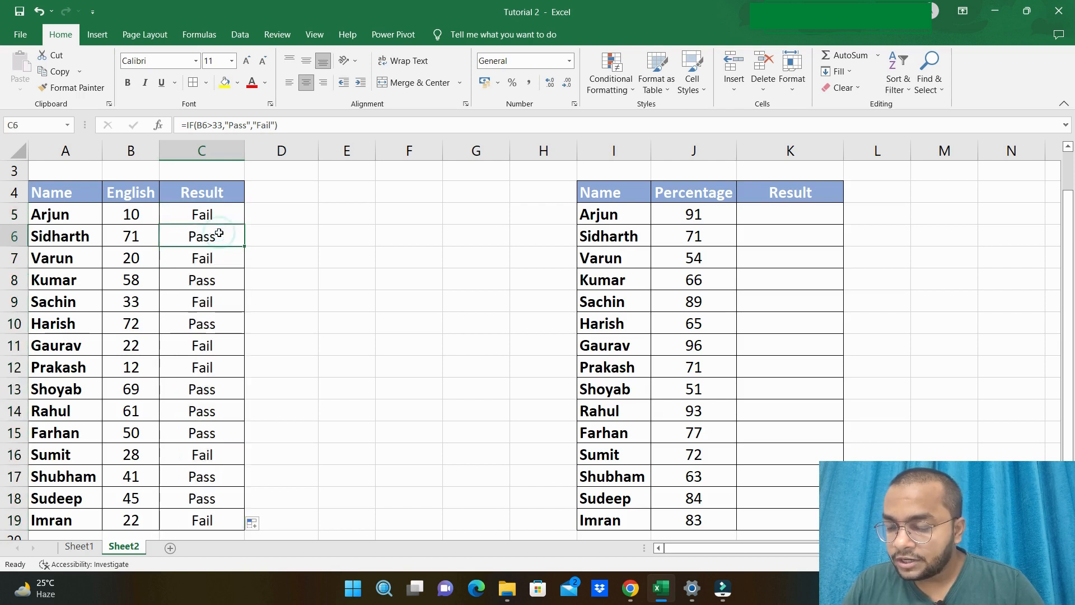
left_click(224, 215)
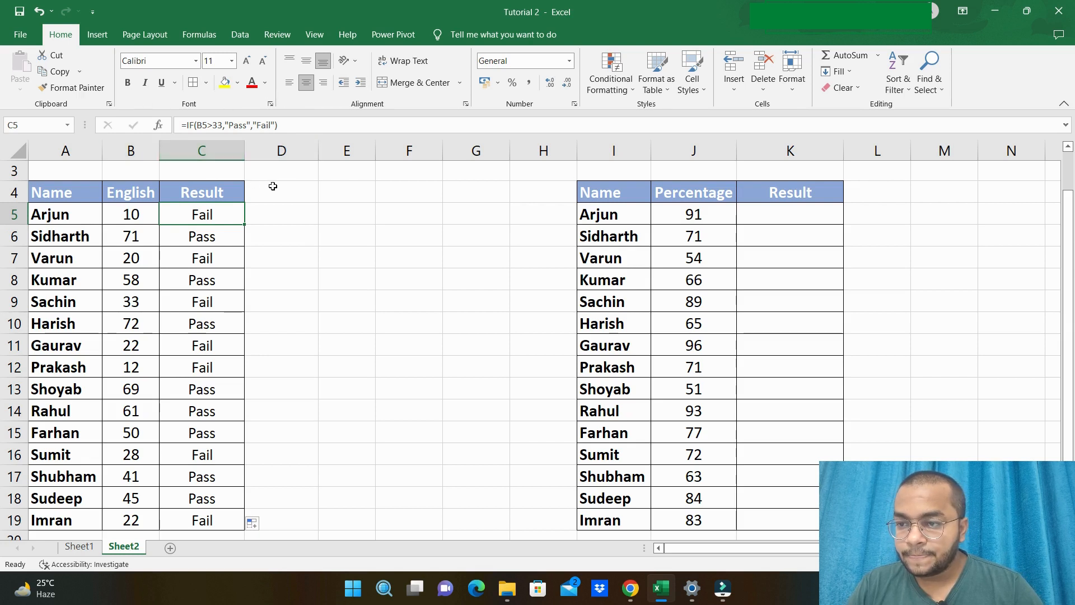
left_click(273, 210)
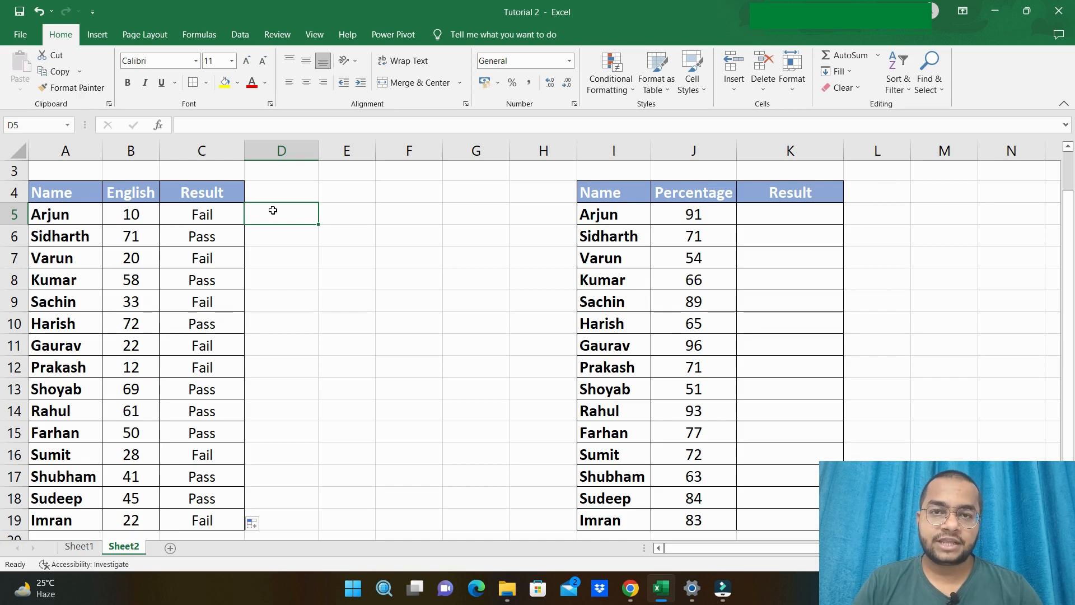
Begin an IF formula in K5 that returns "1st Division" when the percentage in J5 is above 80
left_click(759, 213)
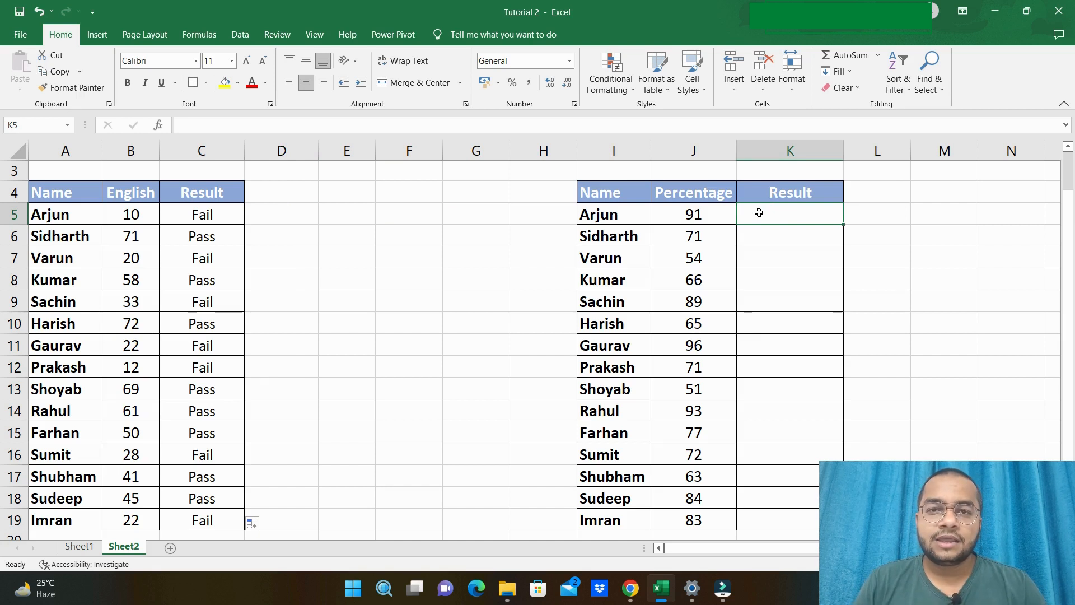
type("=IF")
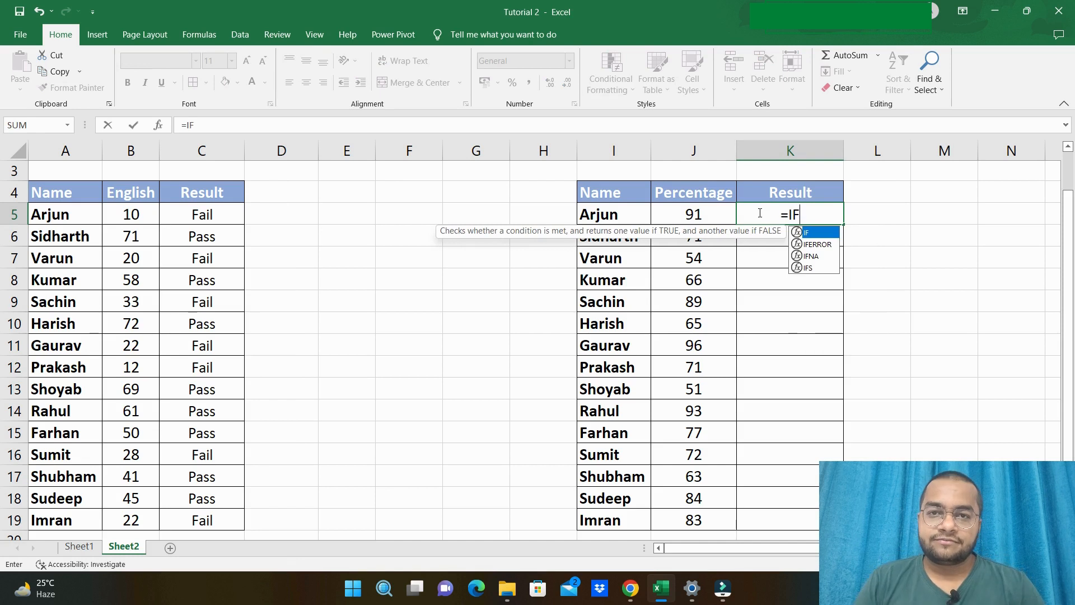
type("(")
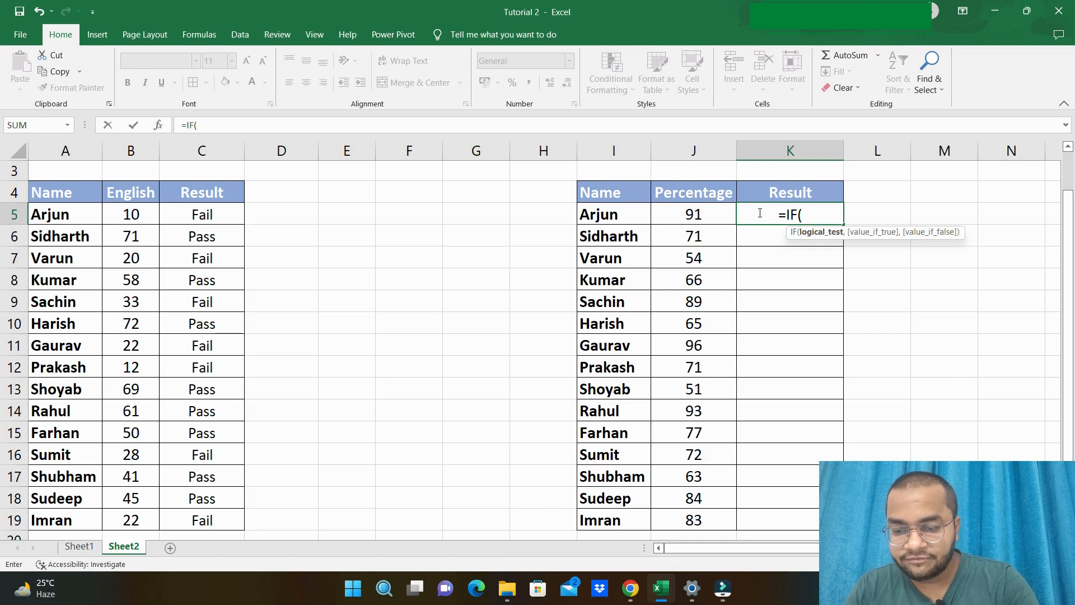
left_click(712, 213)
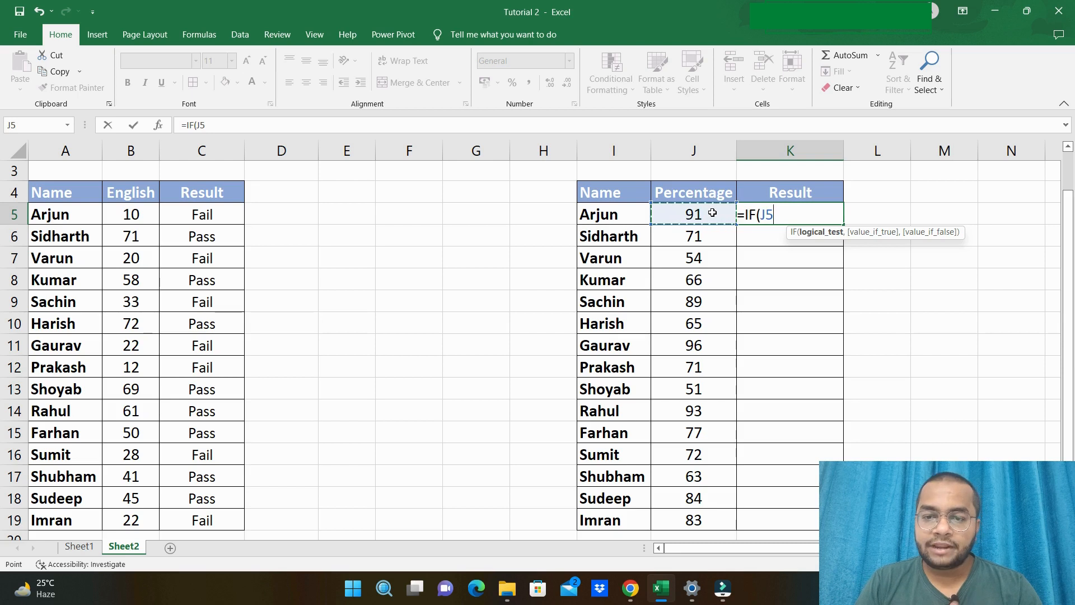
type(">80")
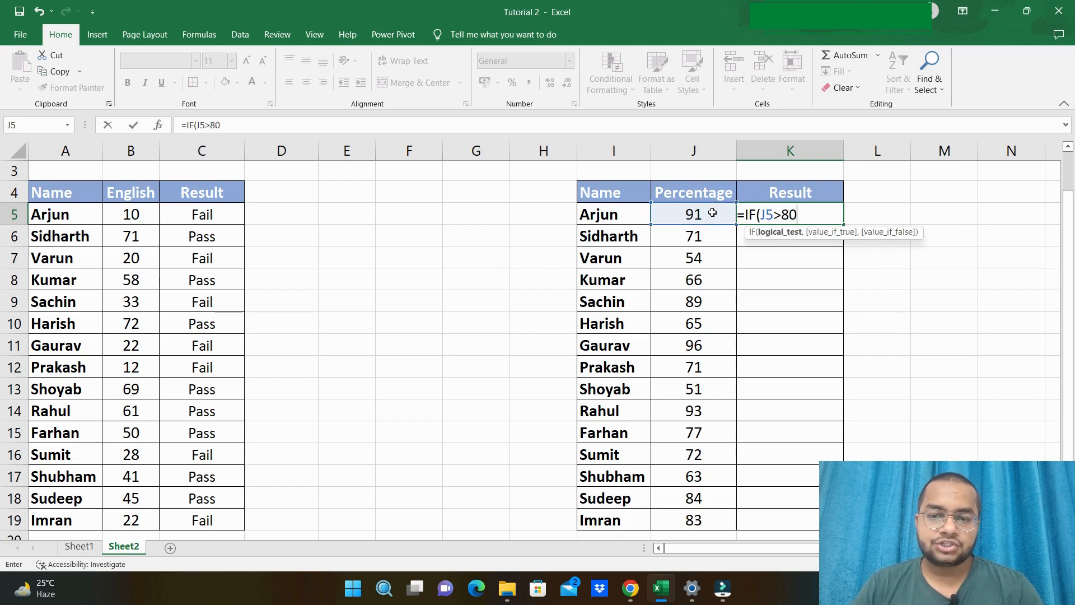
type(",")
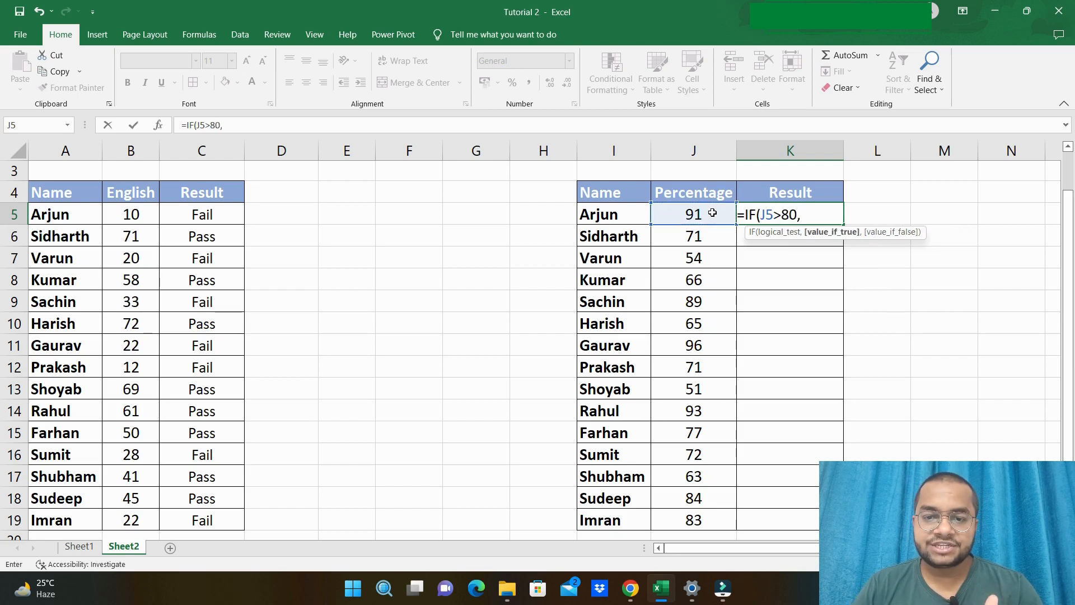
type("\"1s")
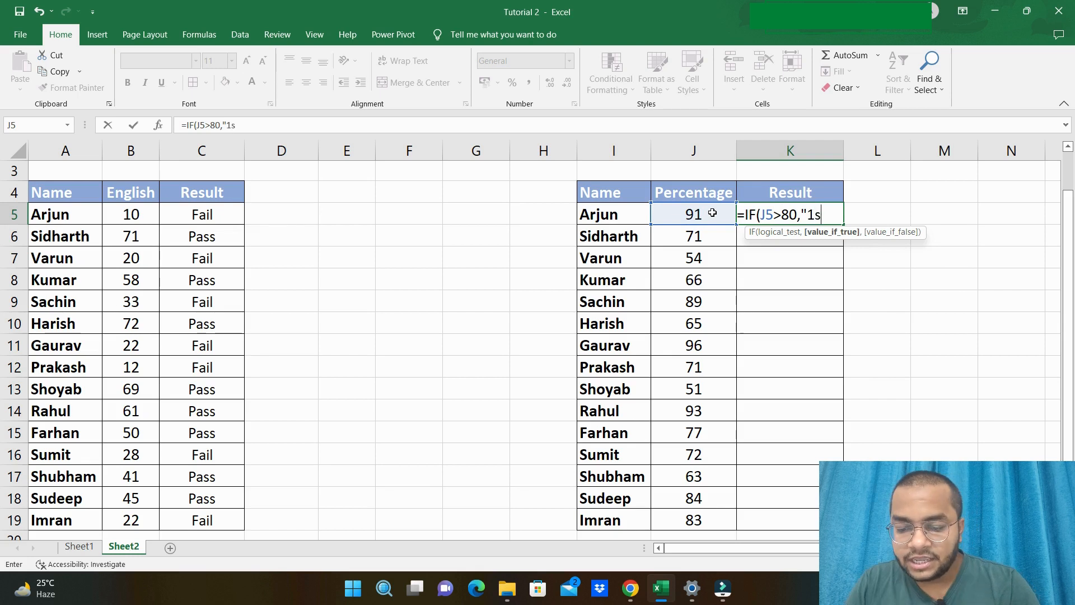
type("t Divisi")
type("on")
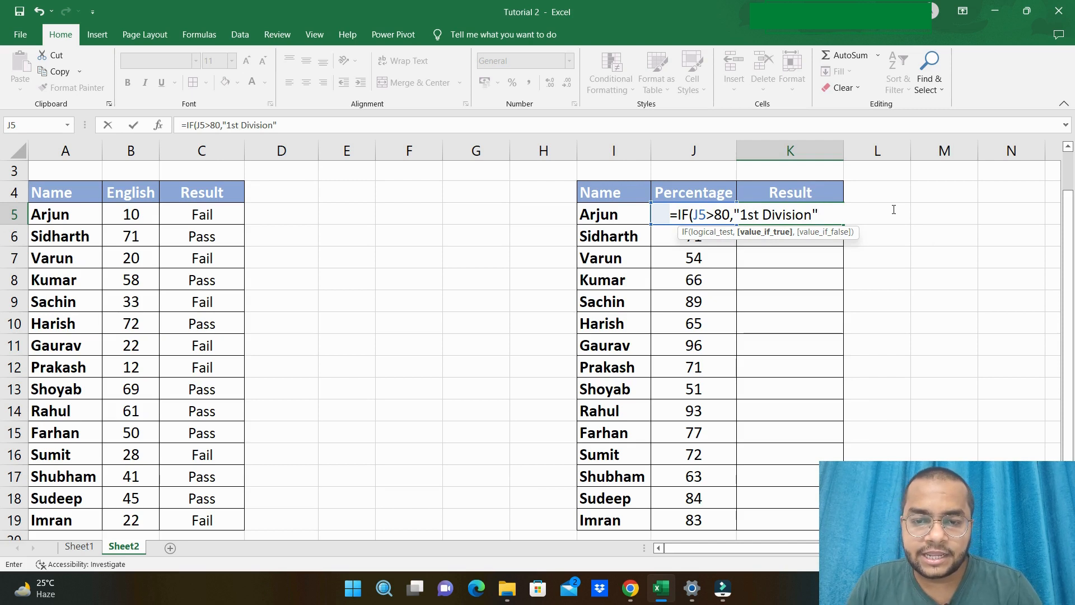
type(",")
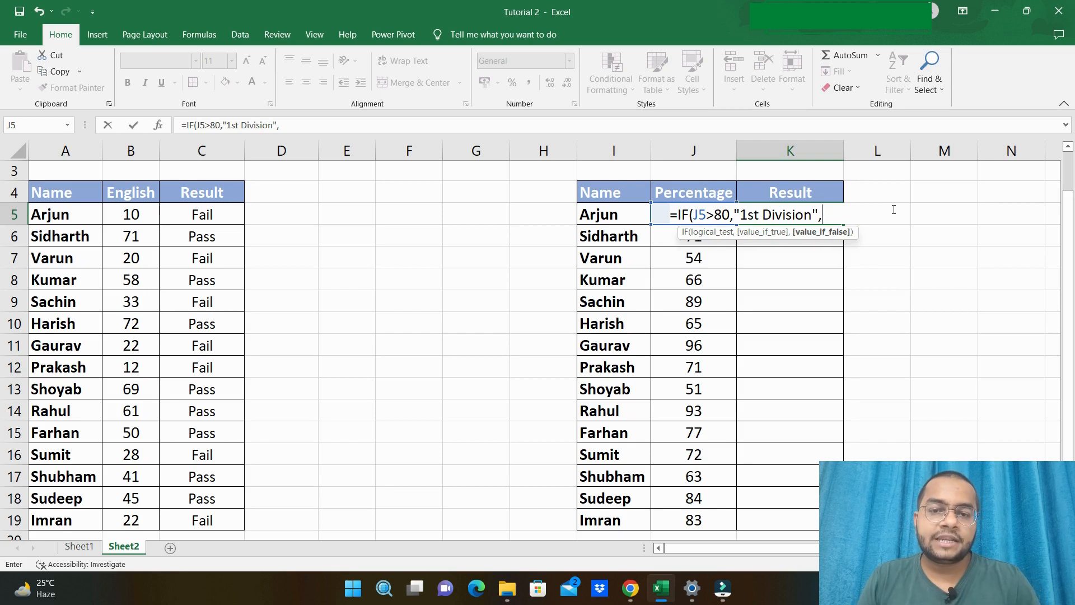
Nest a second IF as the value-if-false of the K5 formula, returning "2nd Division" when J5 is above 60
type("IF")
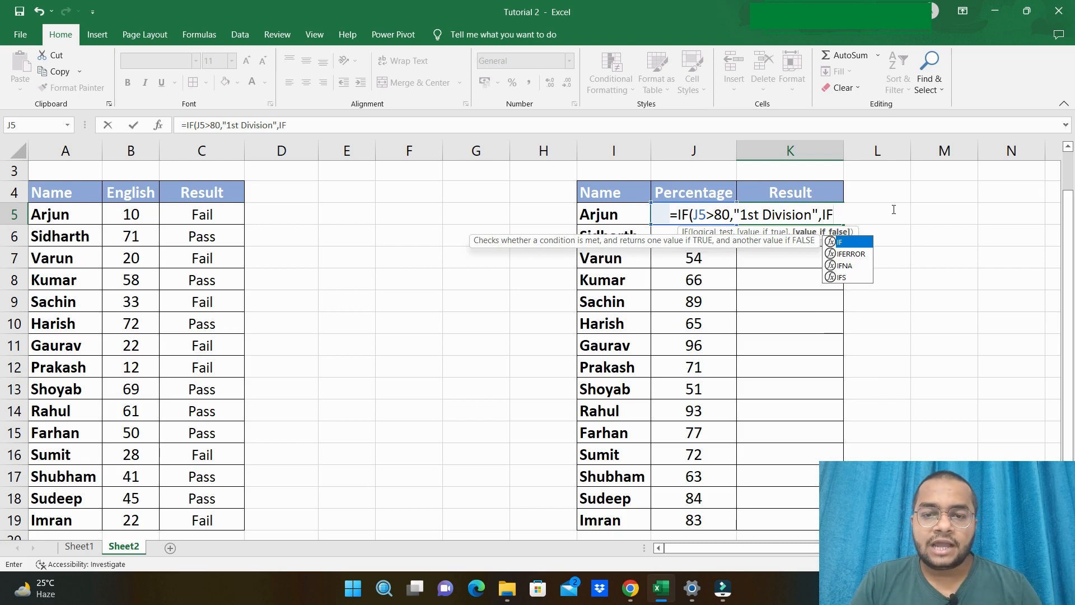
type("(")
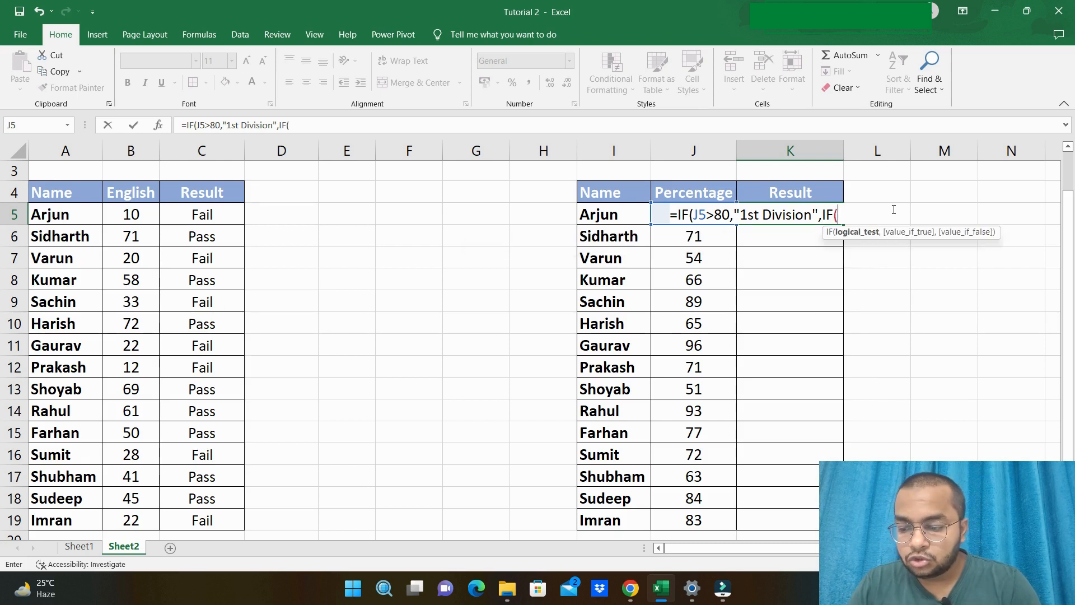
type("J5")
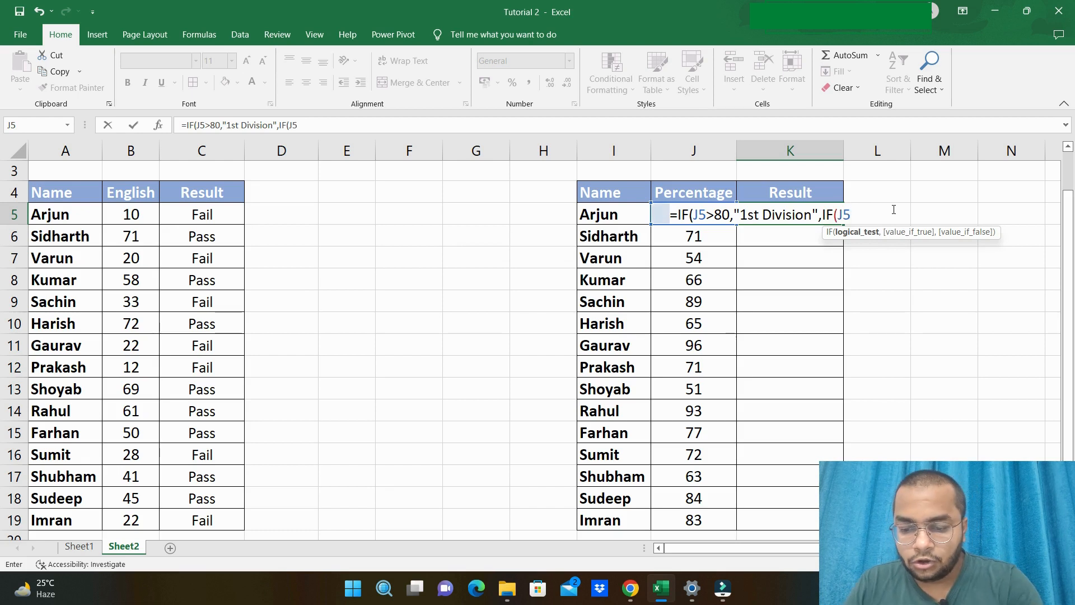
type(">60")
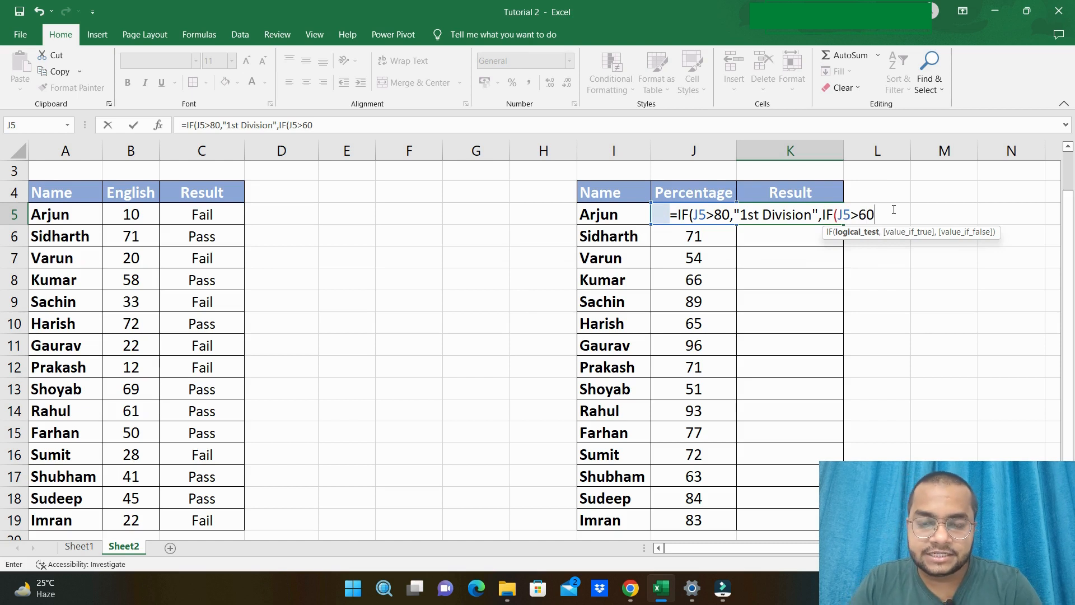
type(",\"")
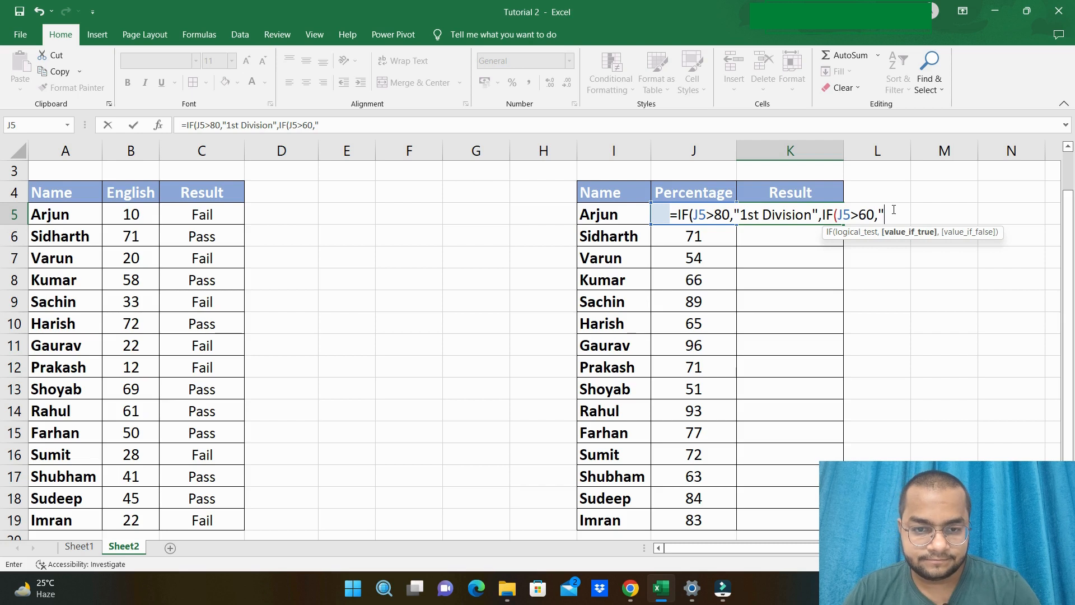
type("2nd")
type(" Divisi")
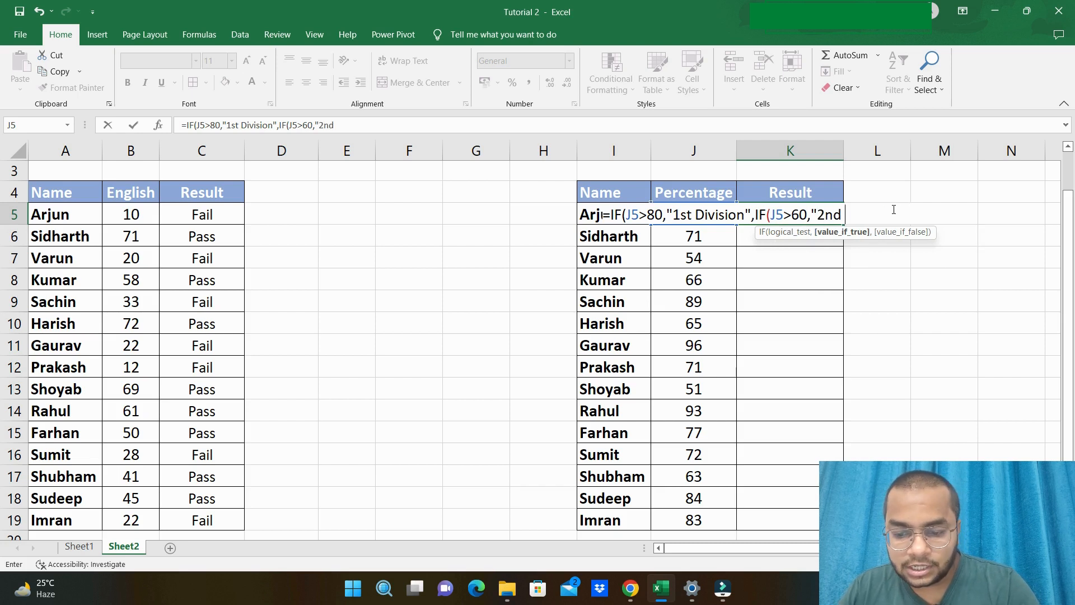
type("on")
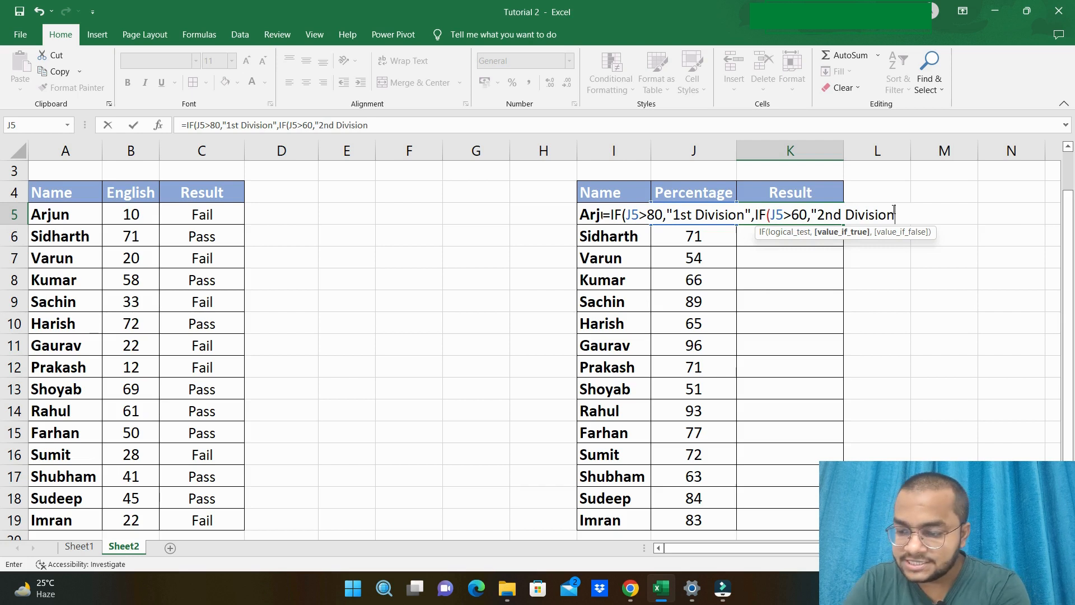
type("\"")
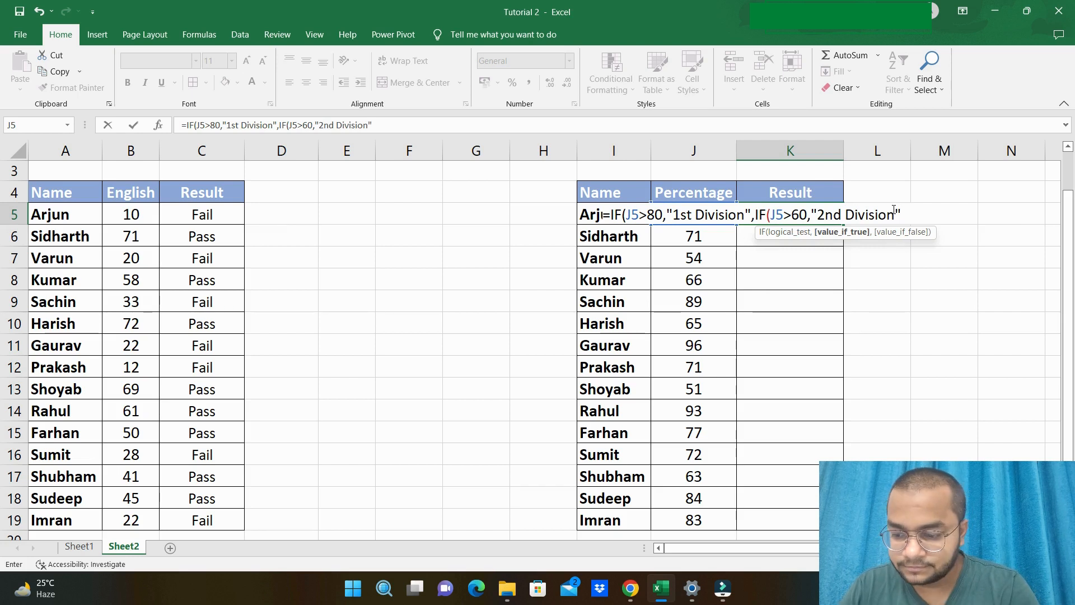
type(",")
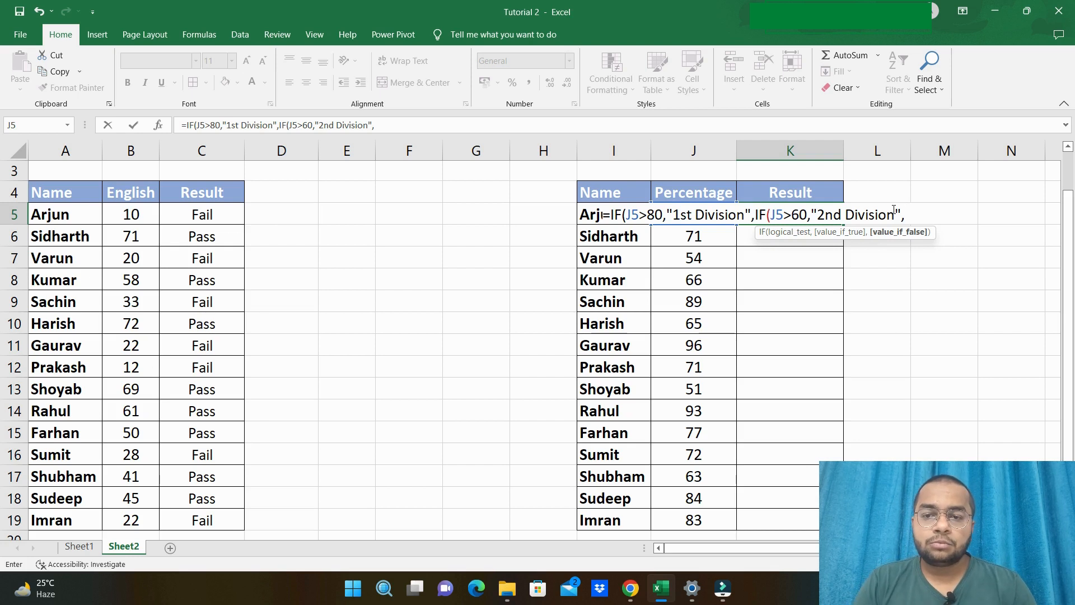
Complete the nested IF formula in K5 with "3rd Division" as the final value-if-false, close both brackets and enter it
type("\"")
type("3rd ")
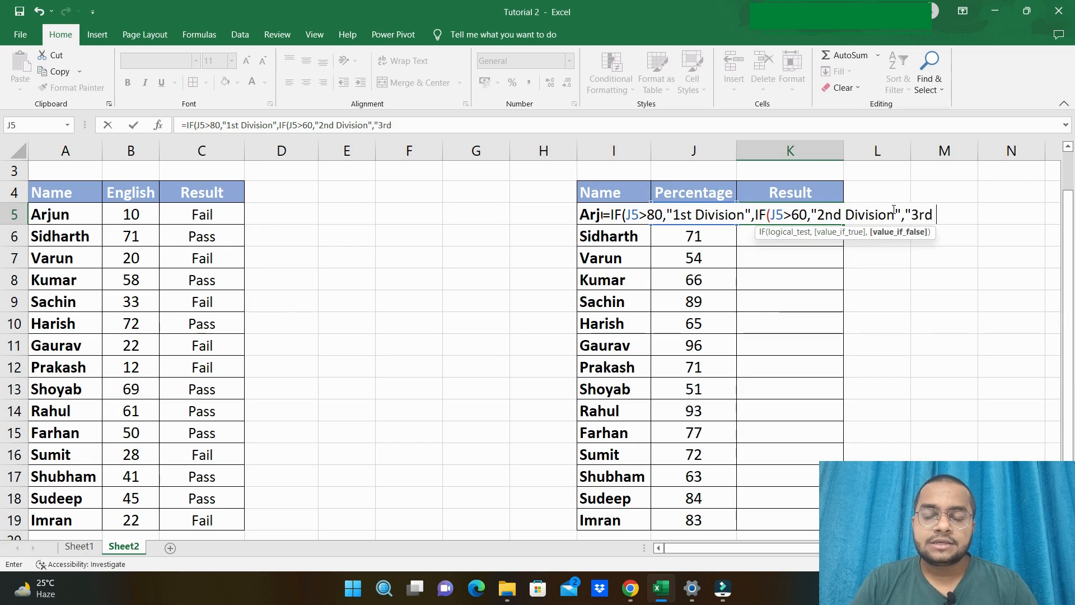
type("Division\"")
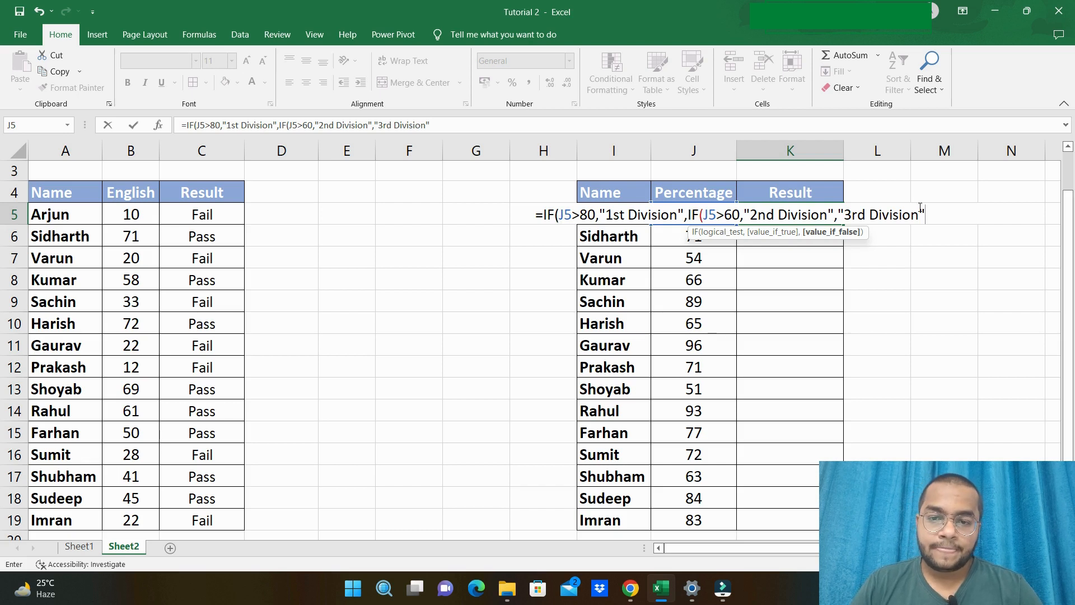
type("))")
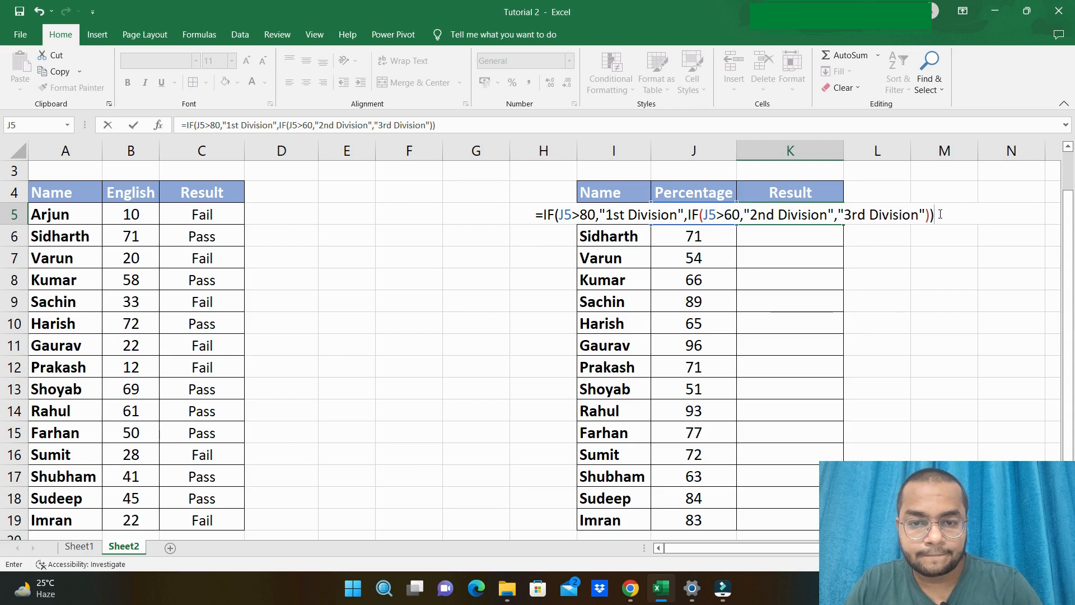
key("Return")
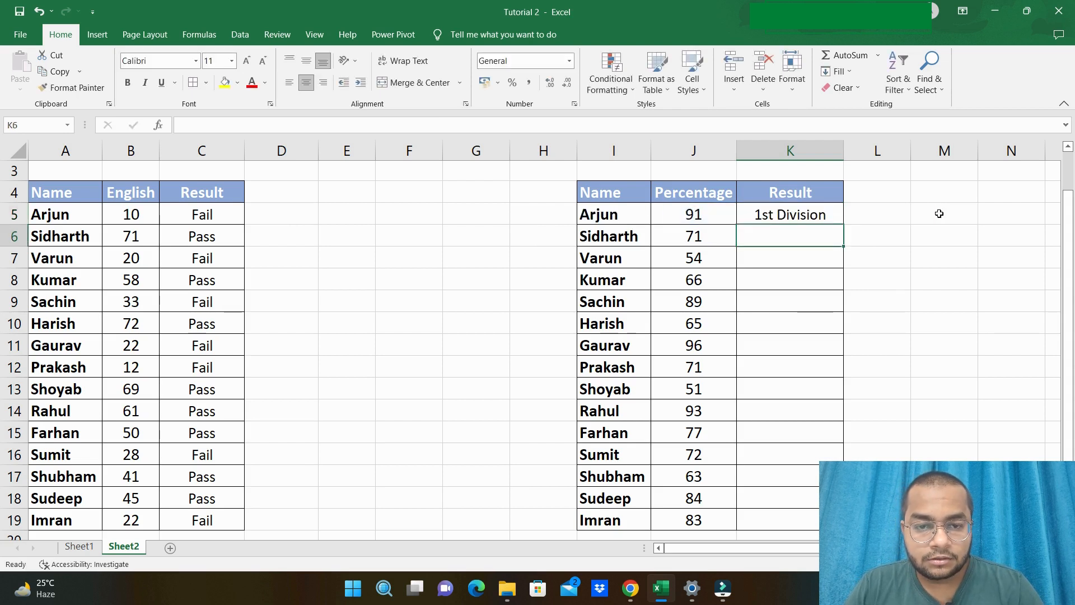
Copy the nested IF formula from K5, paste it over K5:K19, and undo the paste
key("Up")
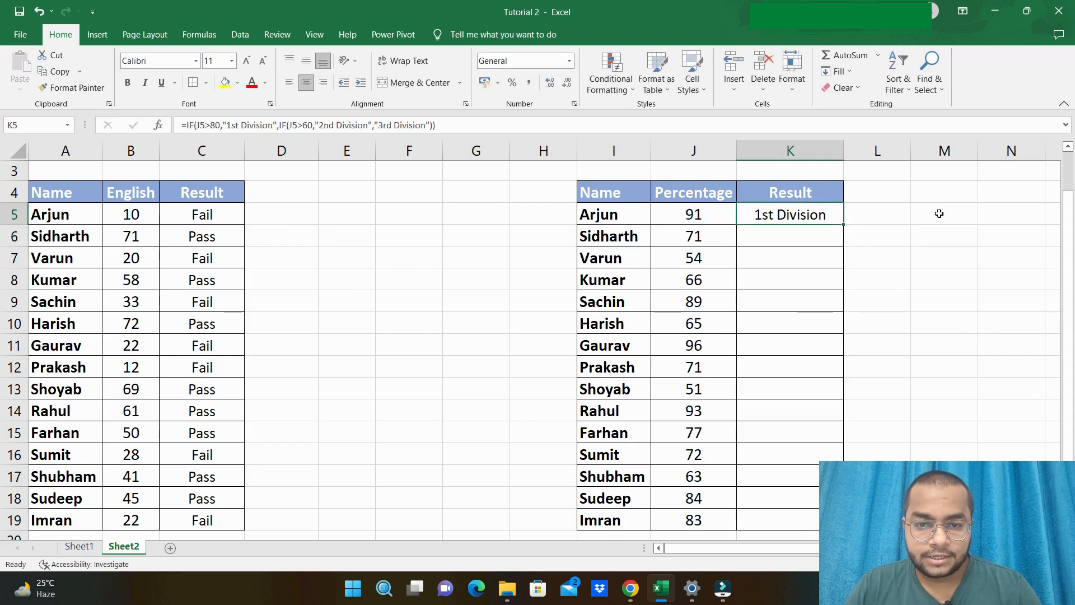
key("ctrl+c")
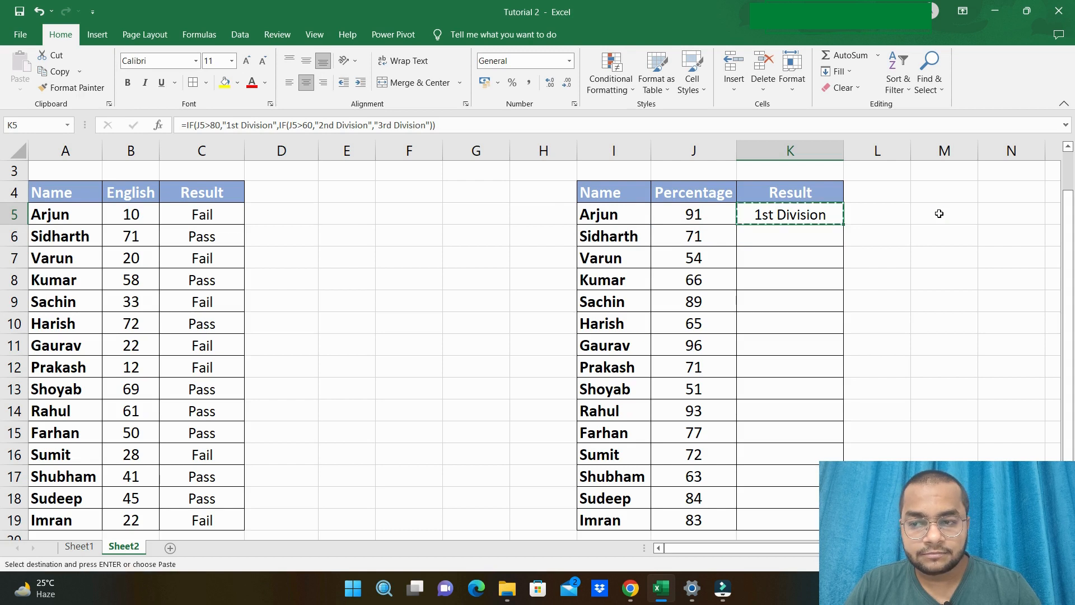
key("shift+Down")
key("shift+Down")
key("shift+Down")
key("shift+Down")
key("shift+Down")
key("shift+Down")
key("shift+Down")
key("shift+Down")
key("shift+Down")
key("shift+Down")
key("shift+Down")
key("shift+Down")
key("shift+Down")
key("shift+Down")
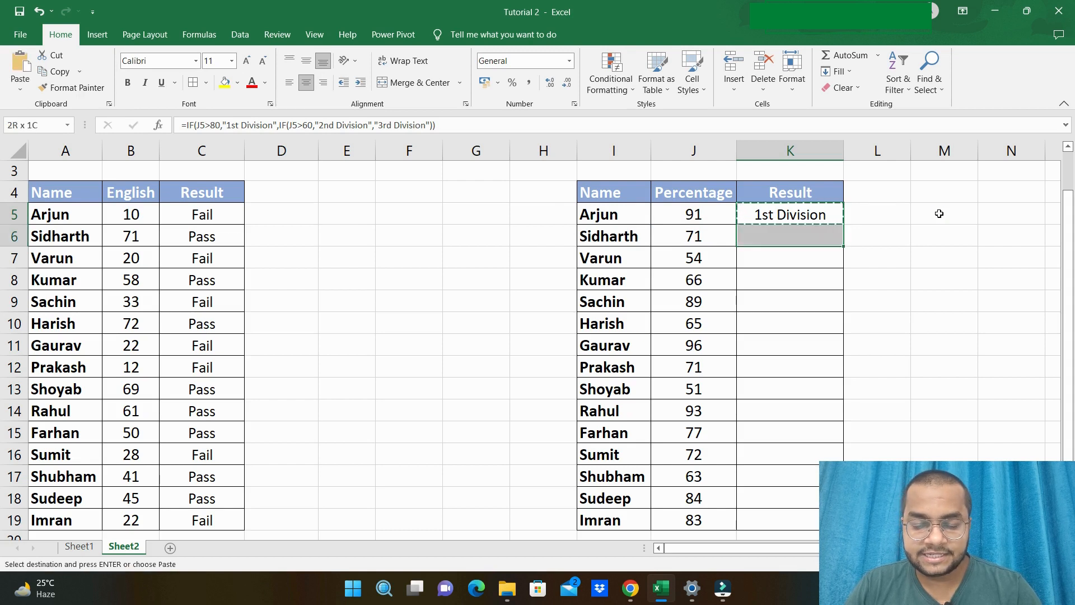
key("ctrl+v")
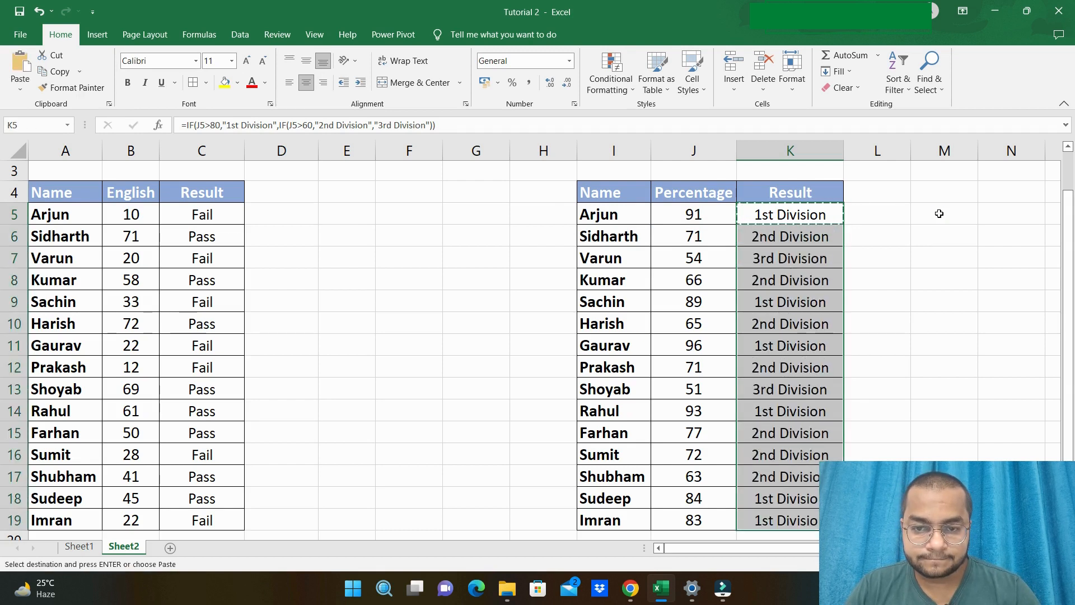
key("ctrl+z")
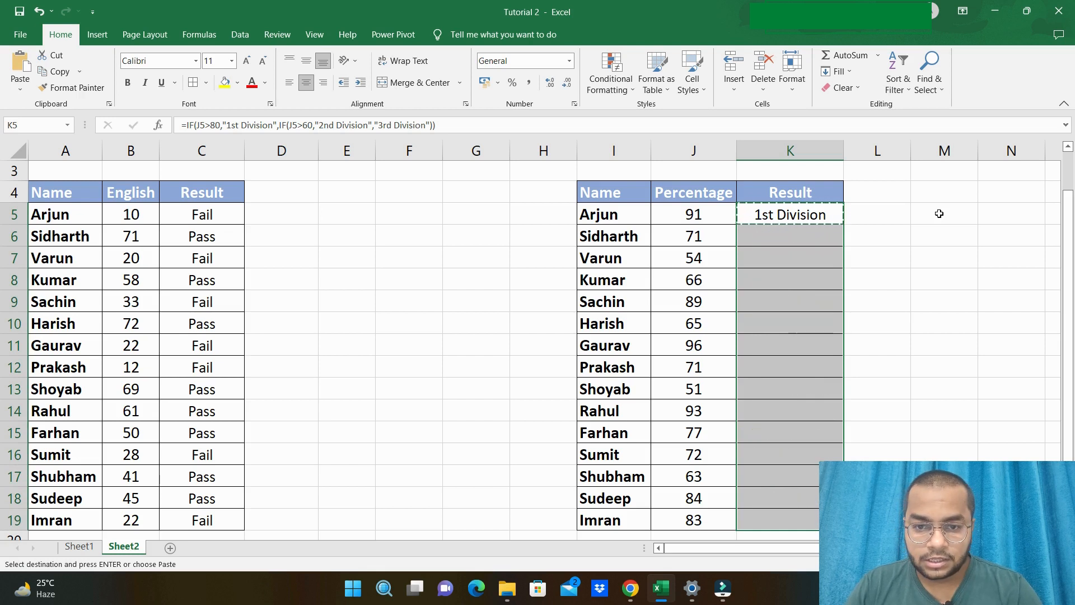
Auto-fill the nested IF formula from K5 down the Percentage table's Result column through K19
key("Escape")
key("Up")
key("Down")
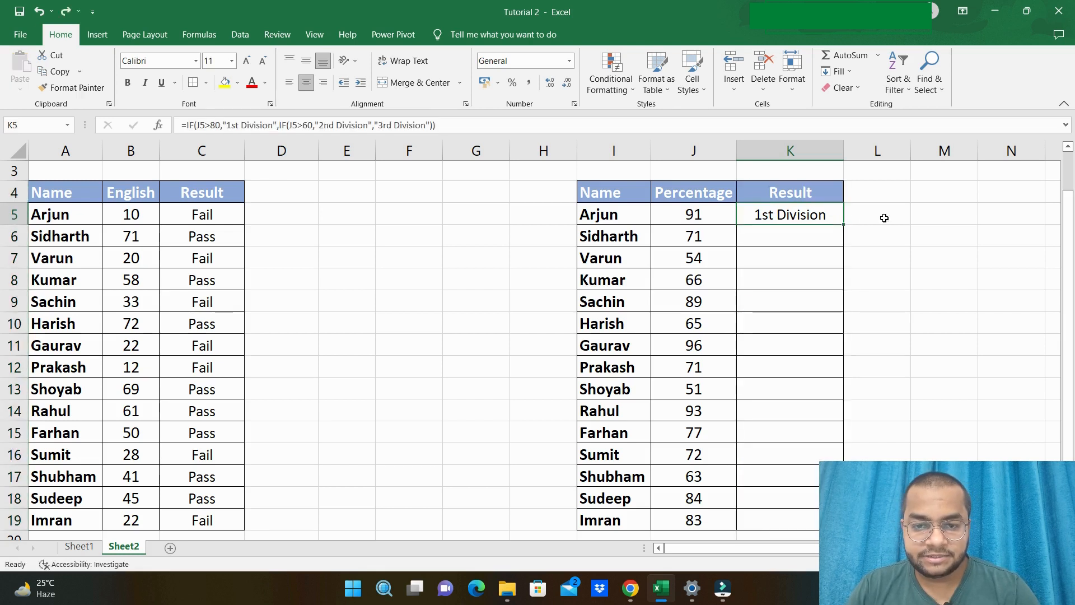
double_click(842, 224)
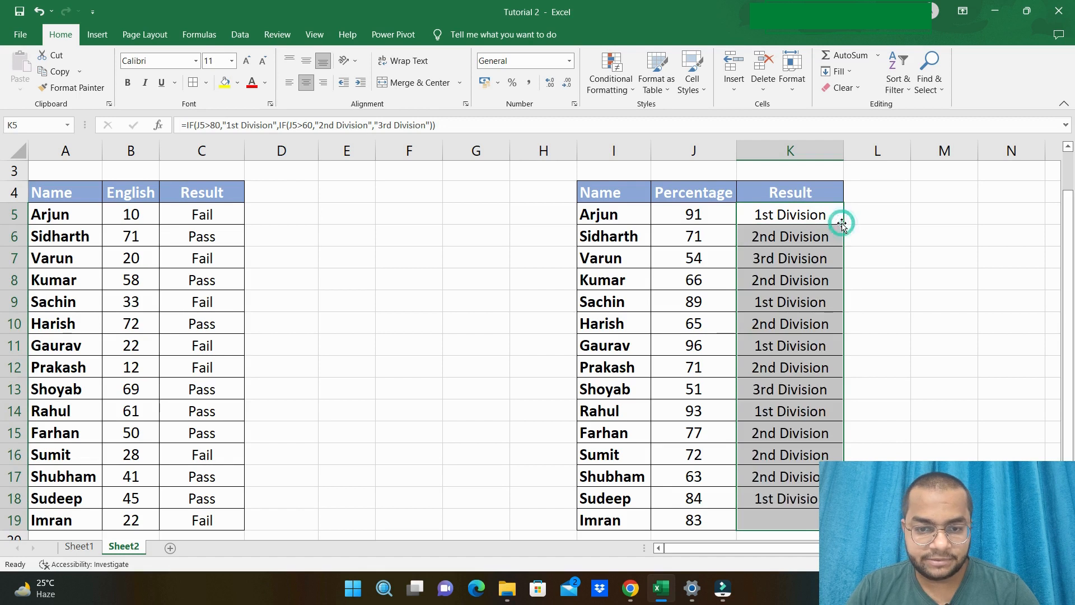
left_click(810, 215)
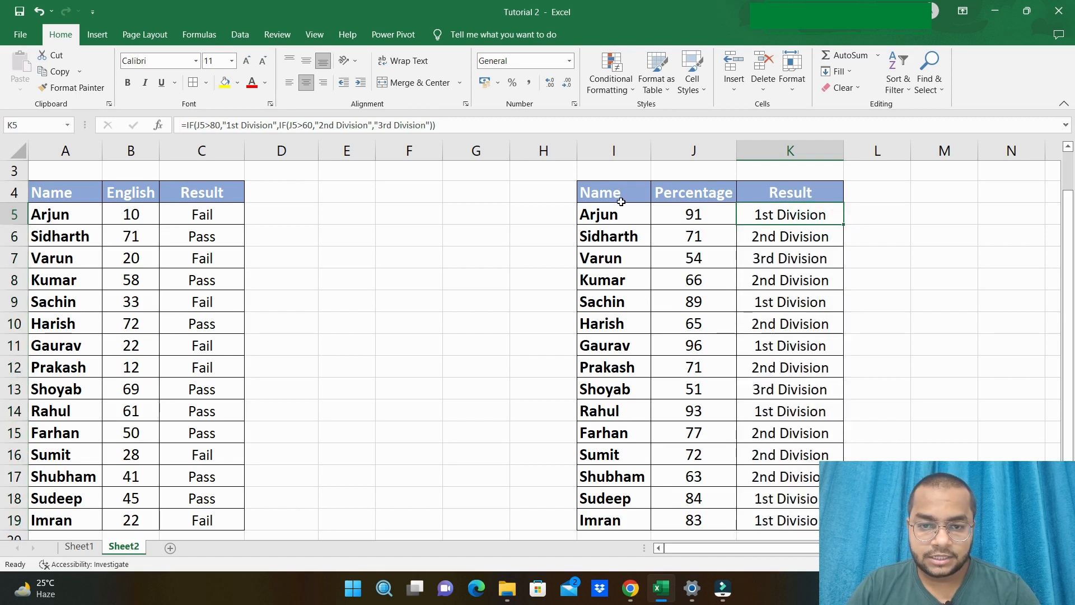
left_click(129, 215)
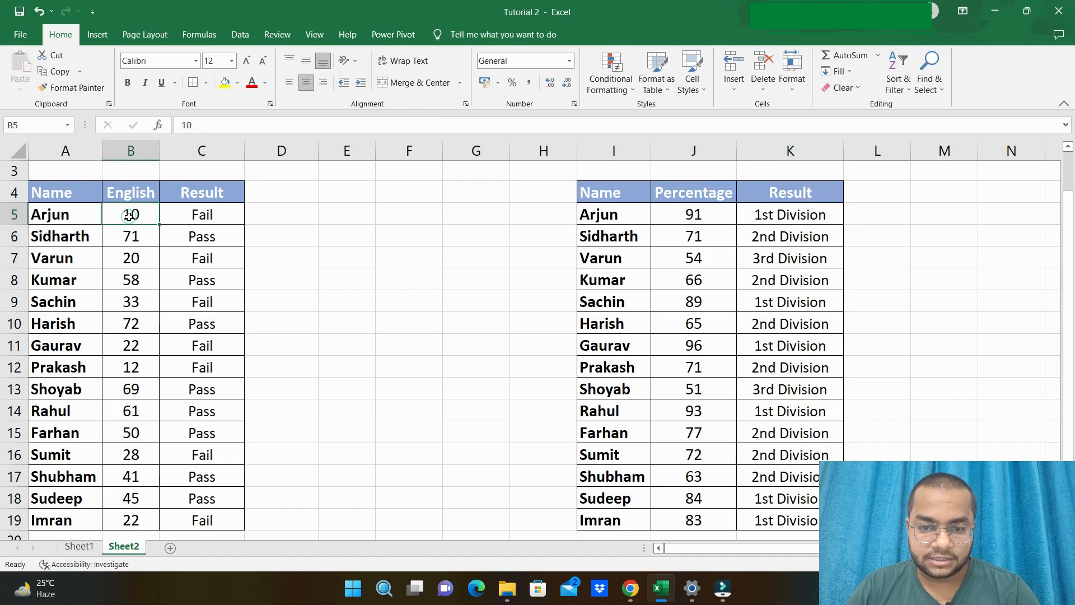
left_click(677, 214)
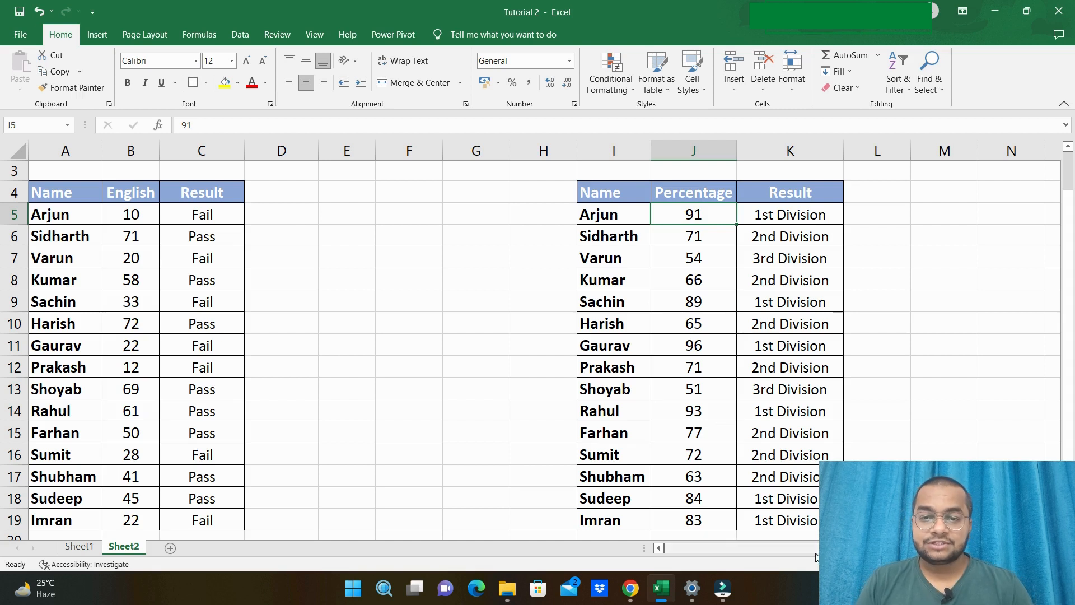
left_click(866, 588)
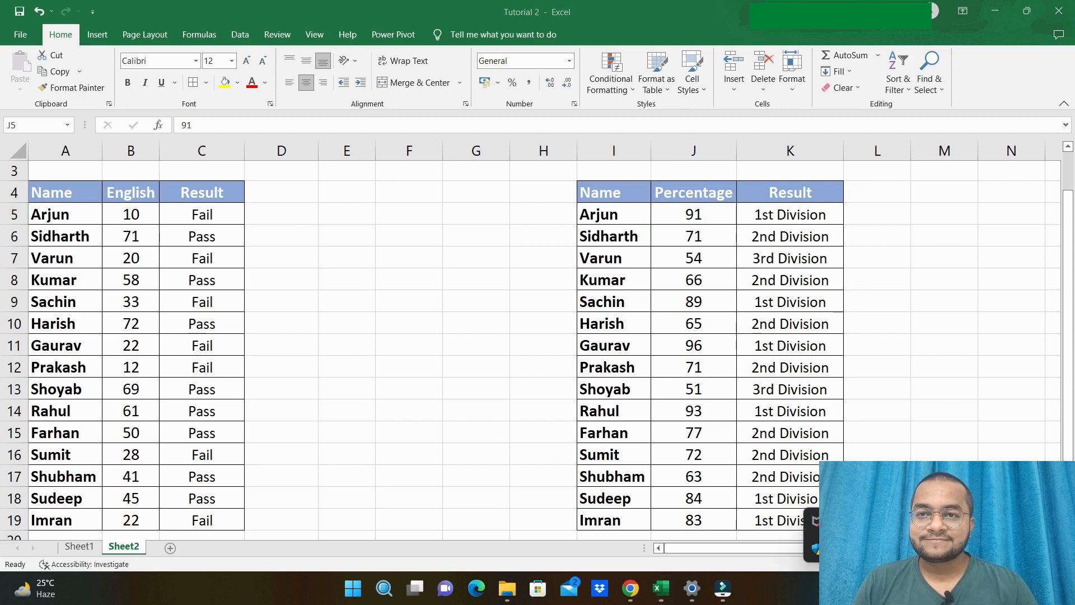
left_click(867, 548)
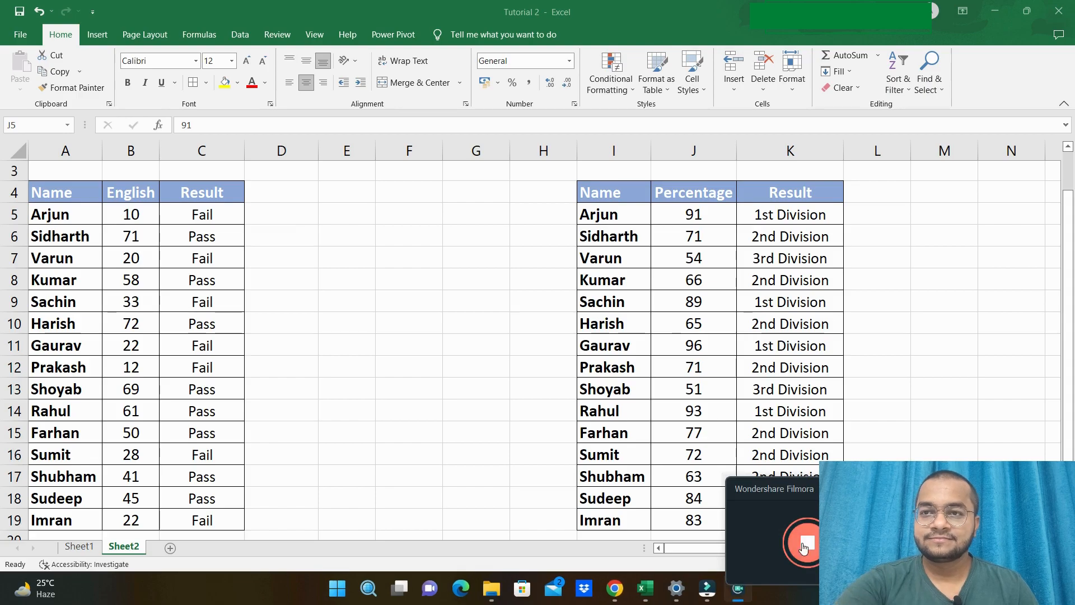